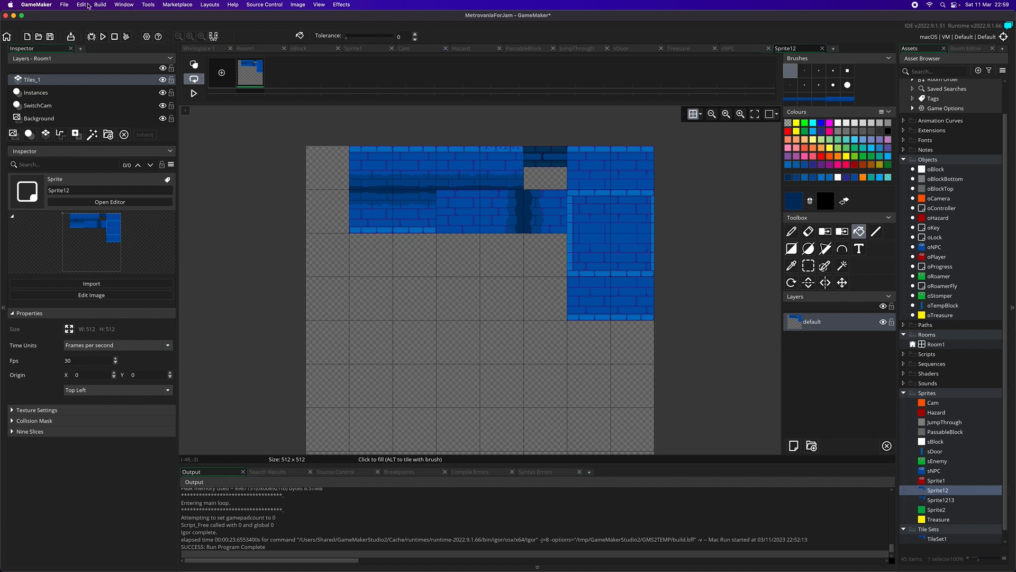
Step: Check Sprite12's dimensions in the resize properties for all frames and close them without changes
left_click(297, 5)
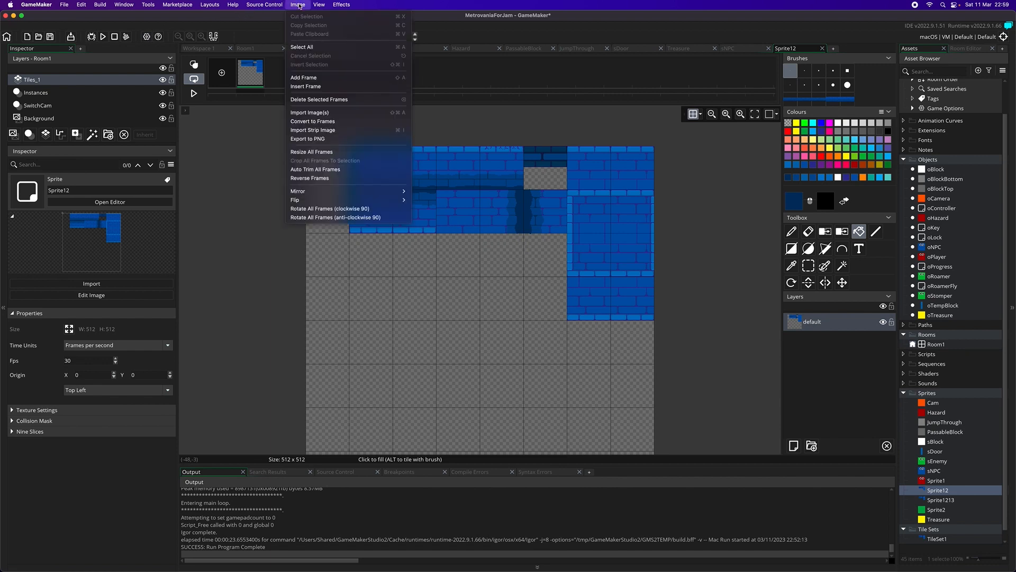
left_click(324, 152)
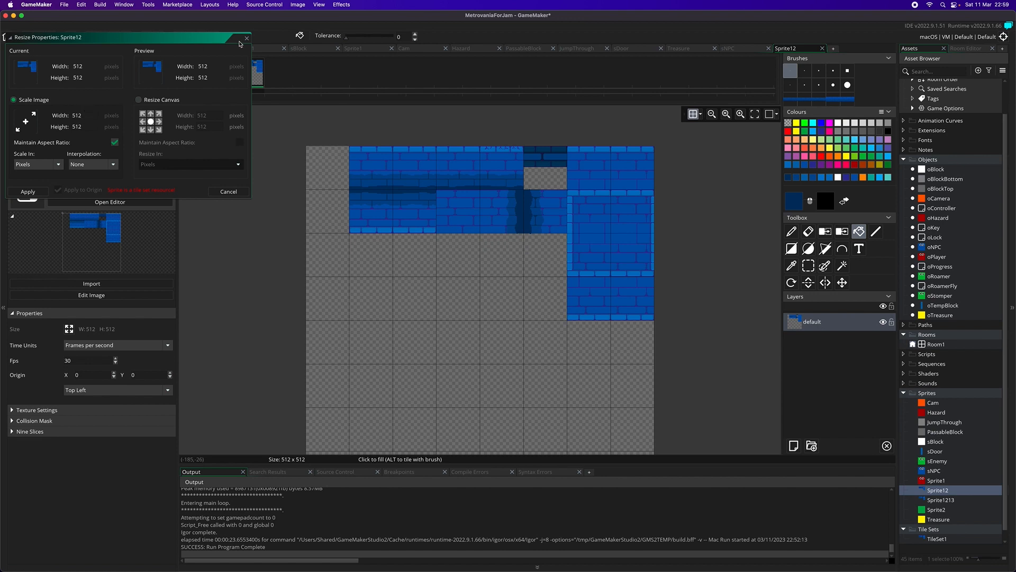
key("Escape")
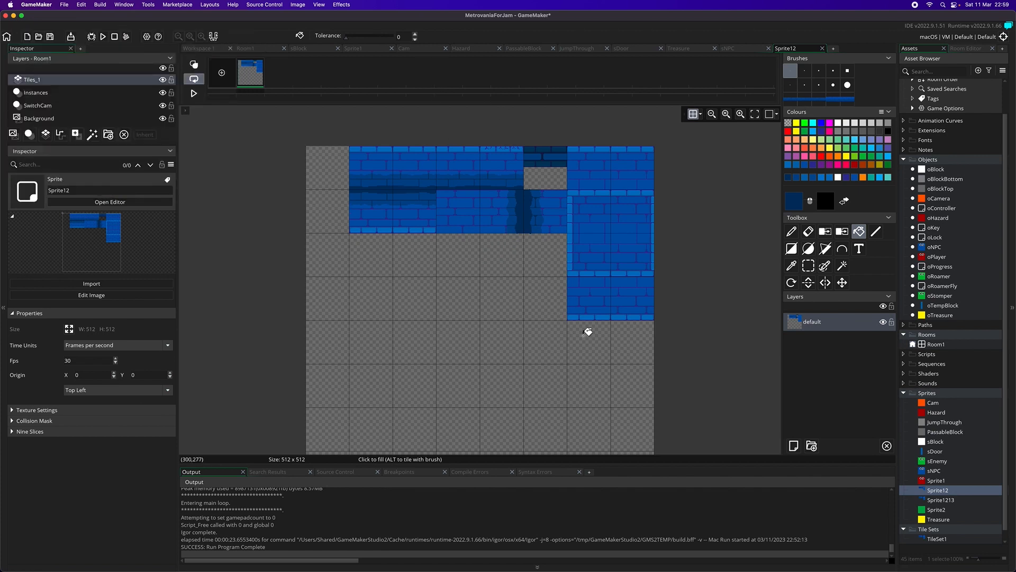
scroll(597, 363, "down", 2)
scroll(598, 357, "up", 5)
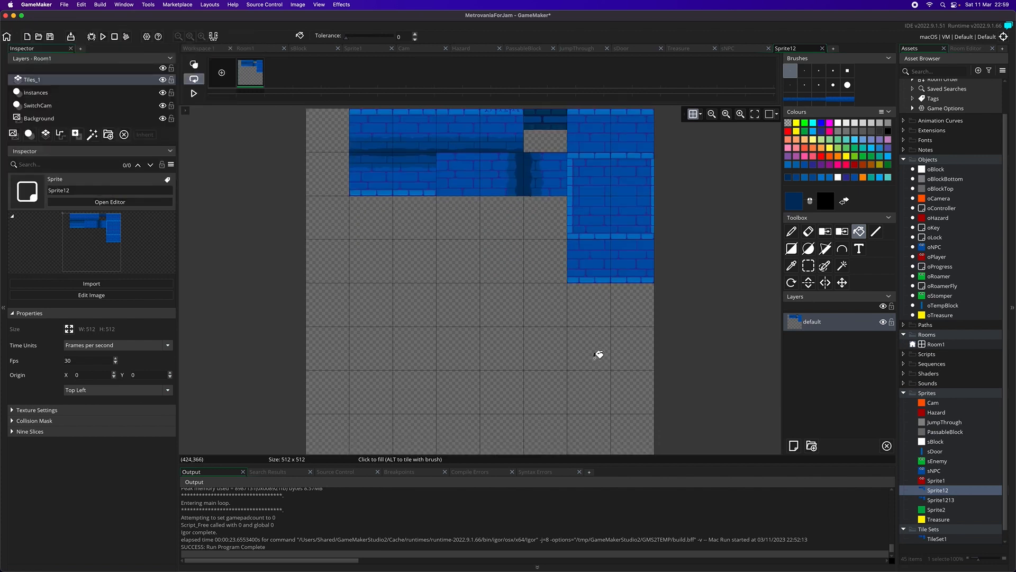
Step: Inspect the sprite canvas's grid settings, and toggle the grid display off and back on
left_click(700, 114)
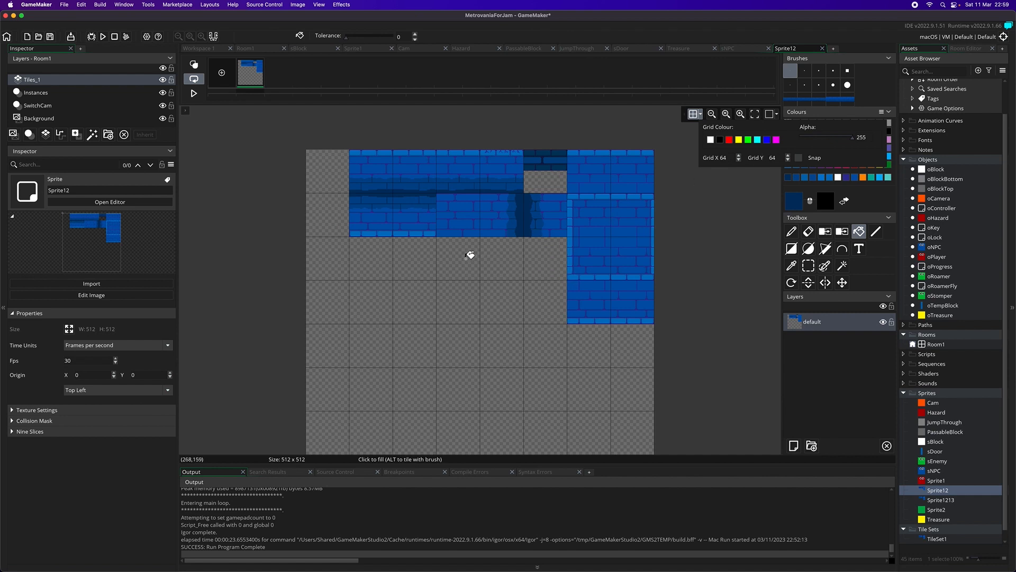
left_click(692, 114)
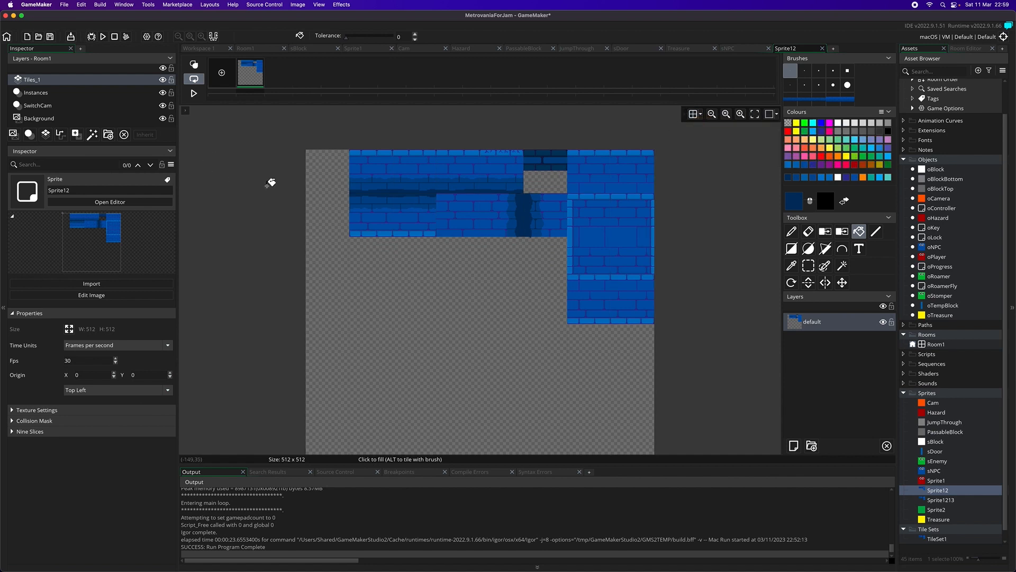
left_click(691, 116)
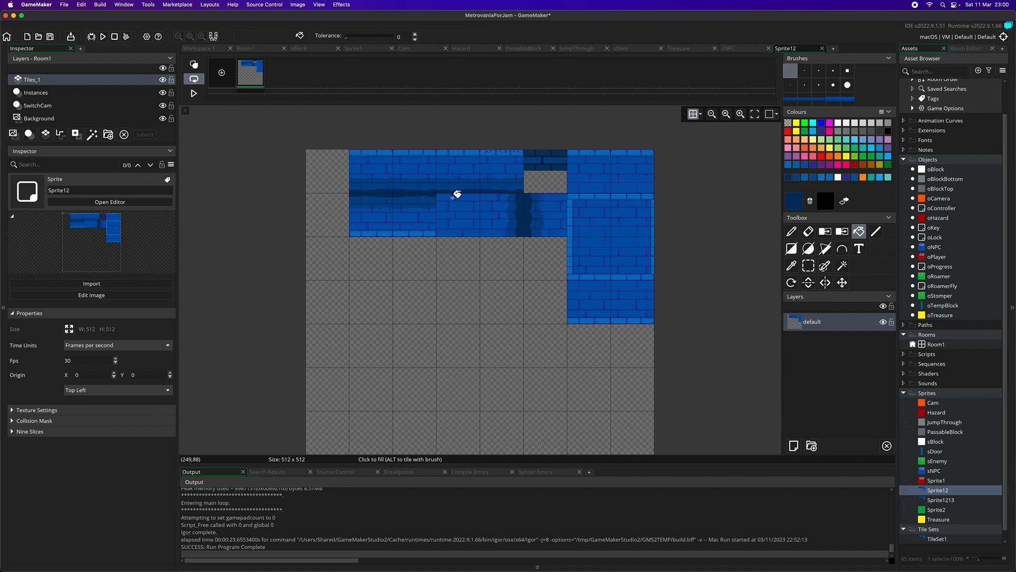
Step: Run the game and test moving and jumping with the red player across the first room
left_click(102, 37)
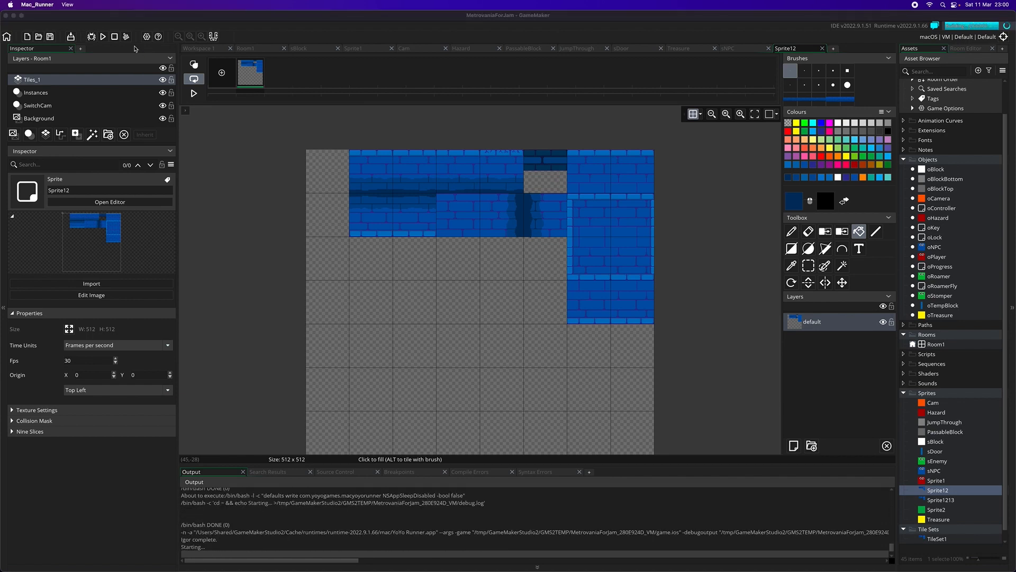
key("Left")
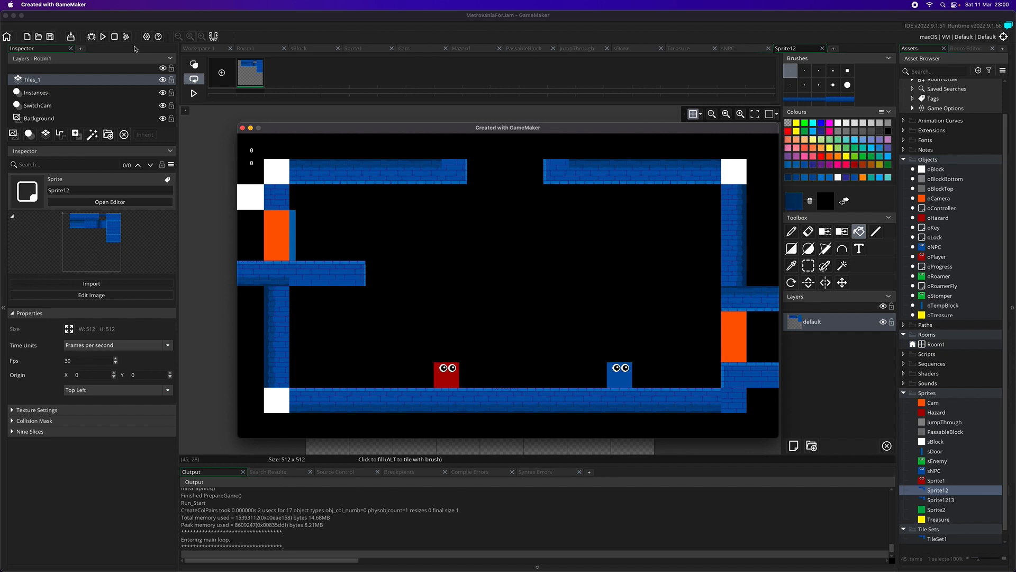
key("Right")
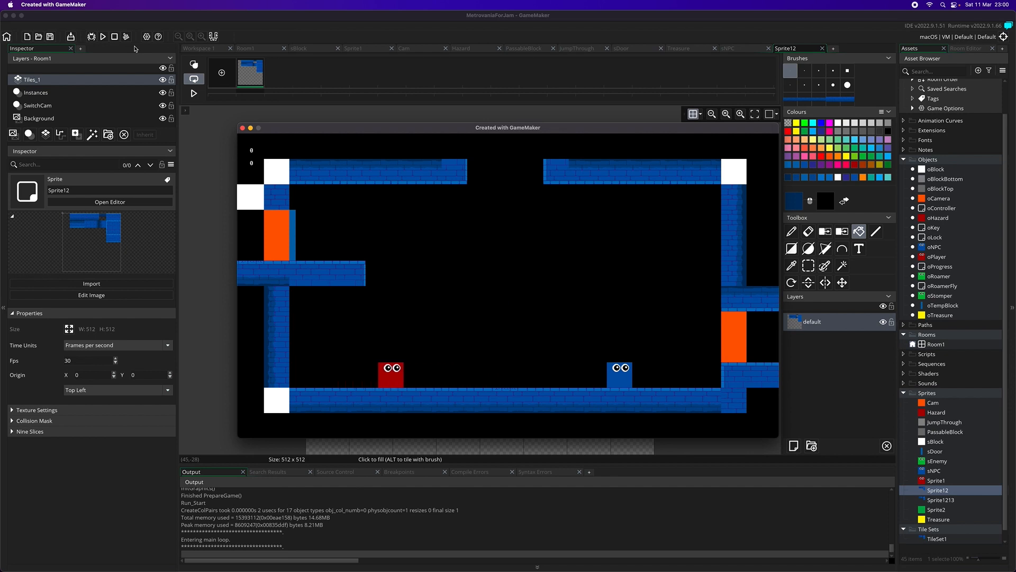
key("space")
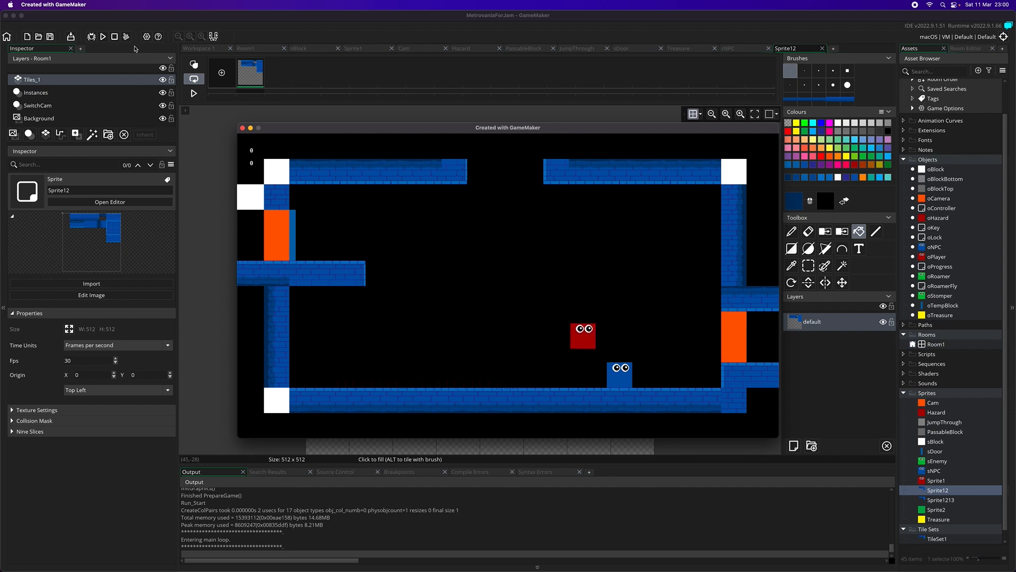
key("Left")
key("space")
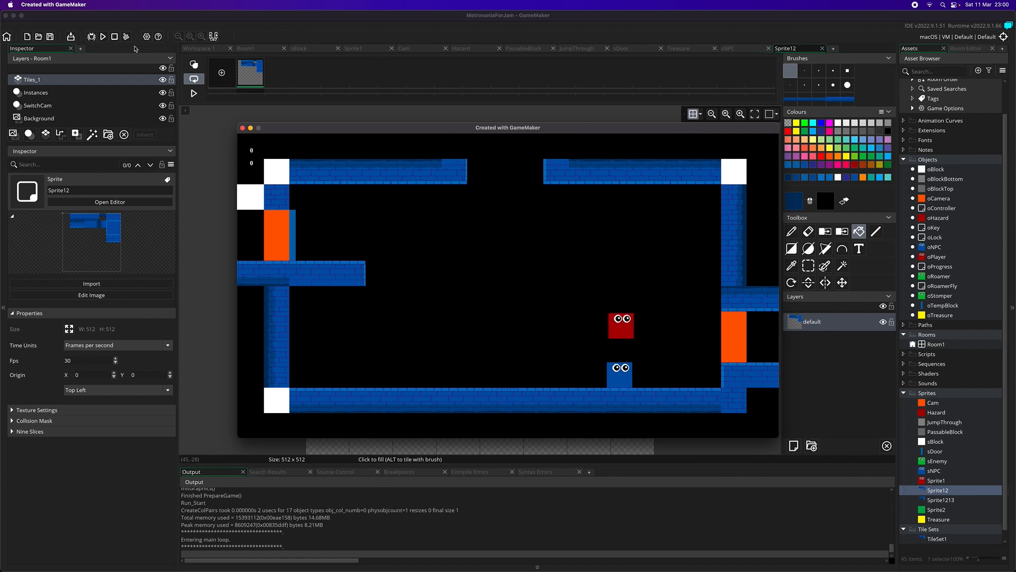
key("space")
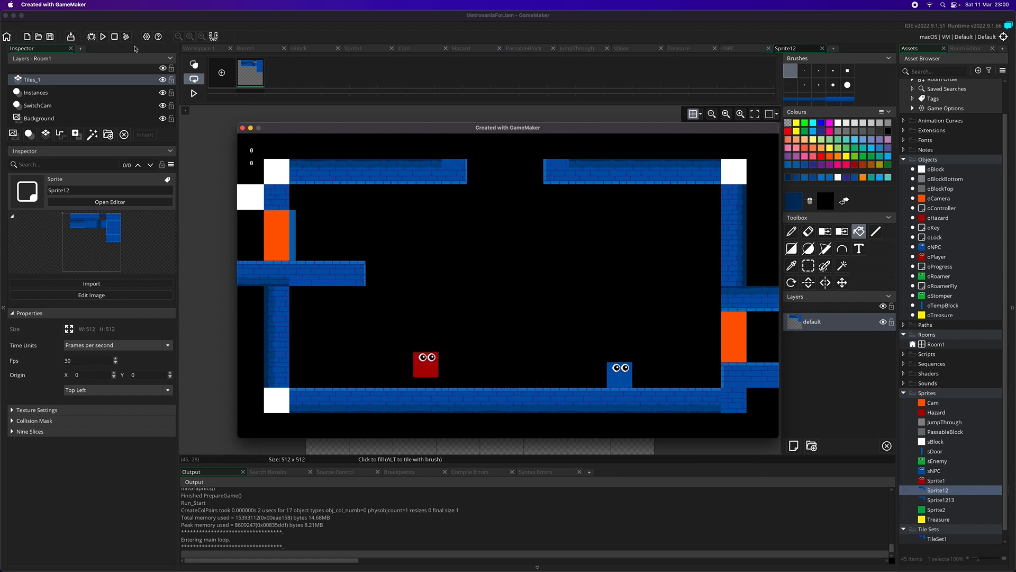
key("space")
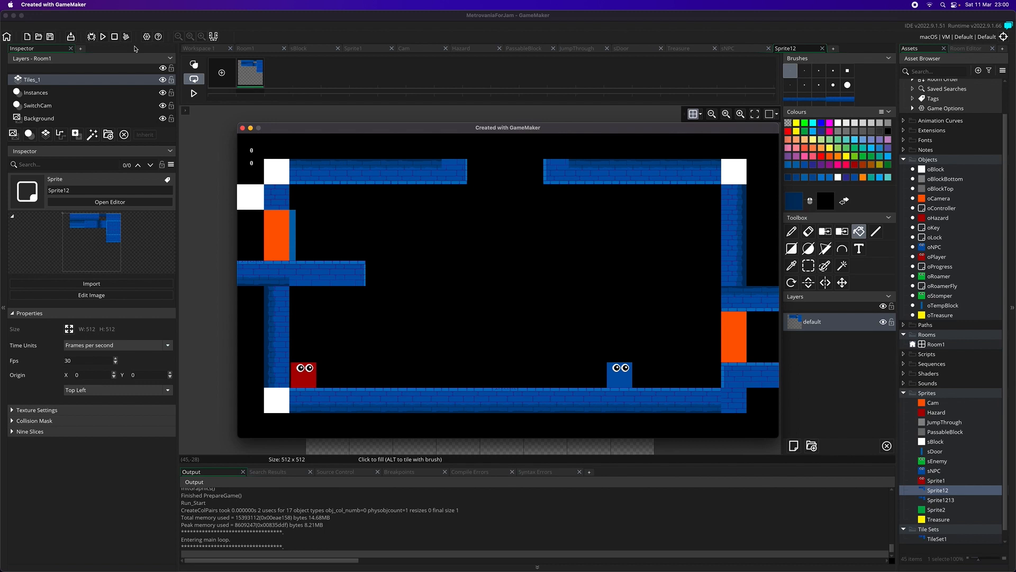
Step: Walk the player back and forth near the first room's left brick wall, and head toward the blue NPC
key("Right")
key("Right")
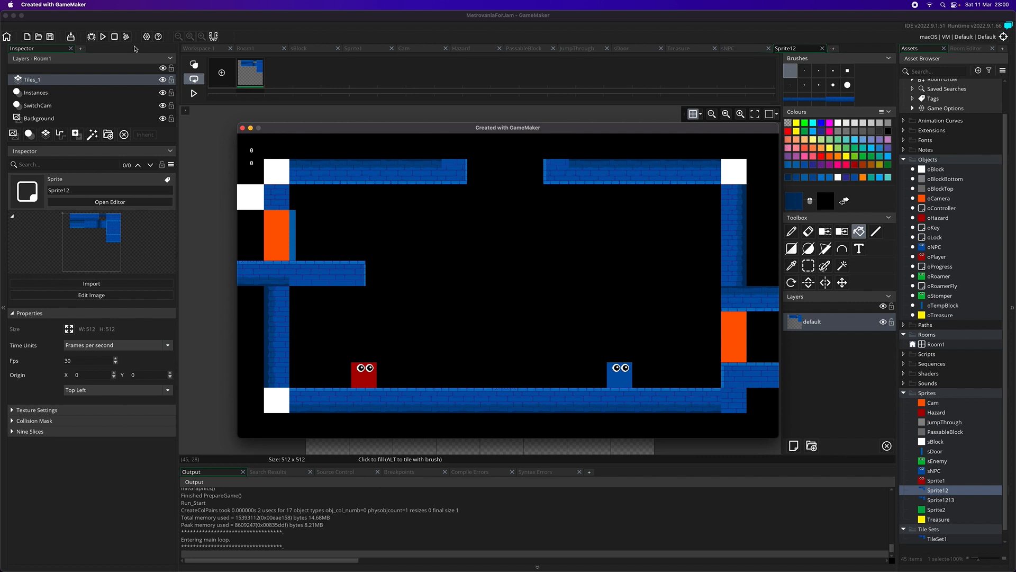
key("Right")
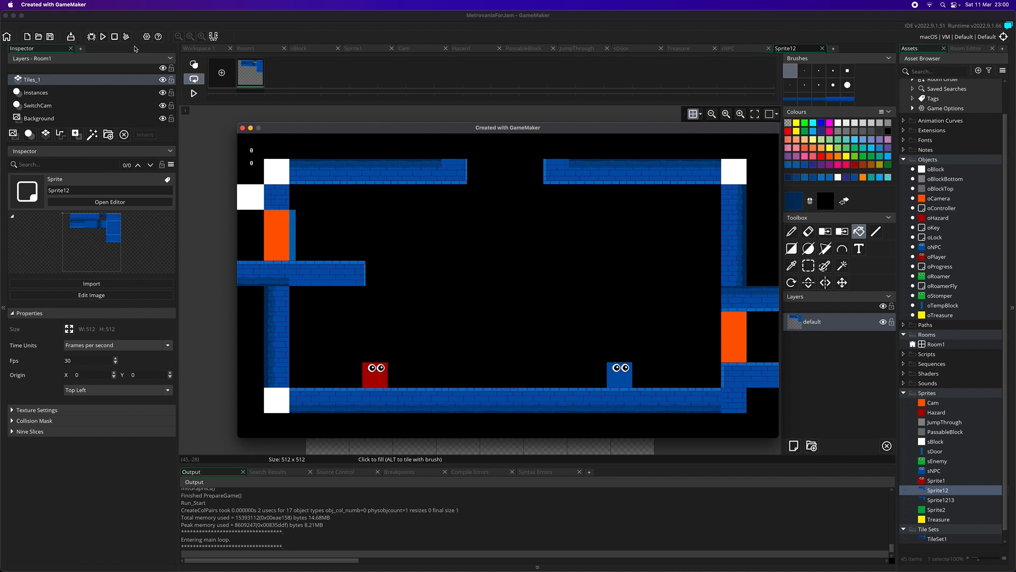
key("Left")
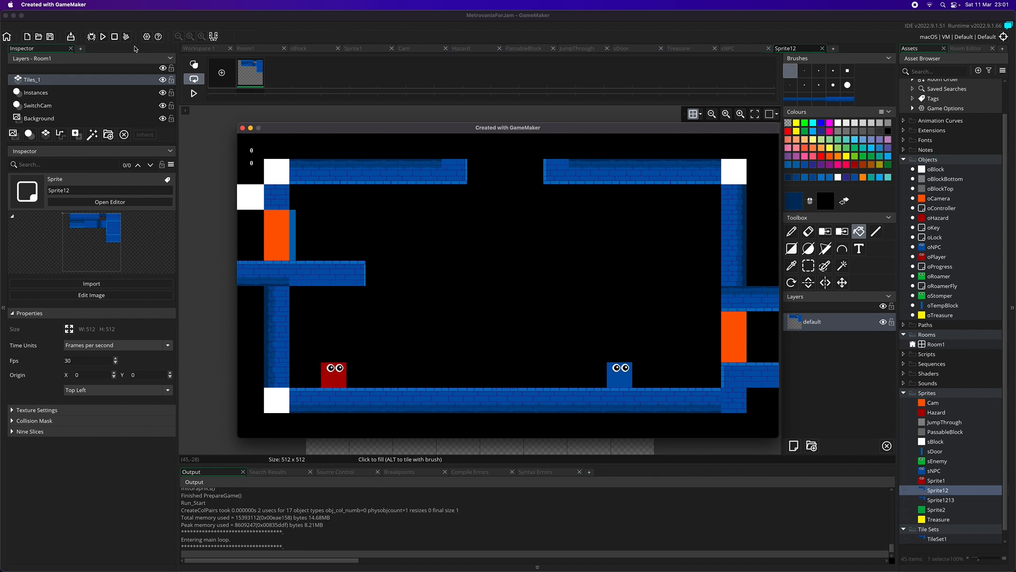
key("space")
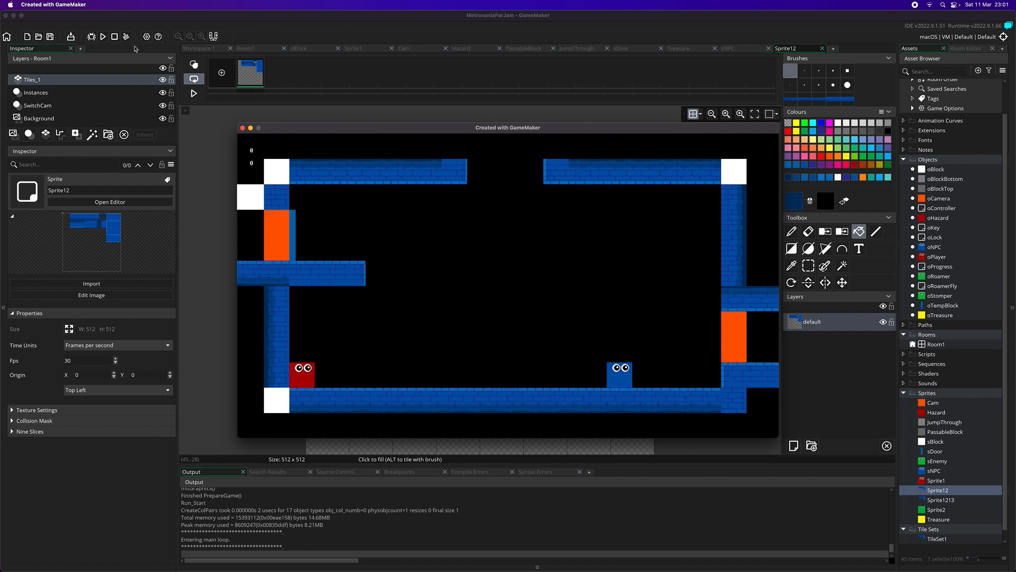
key("Right")
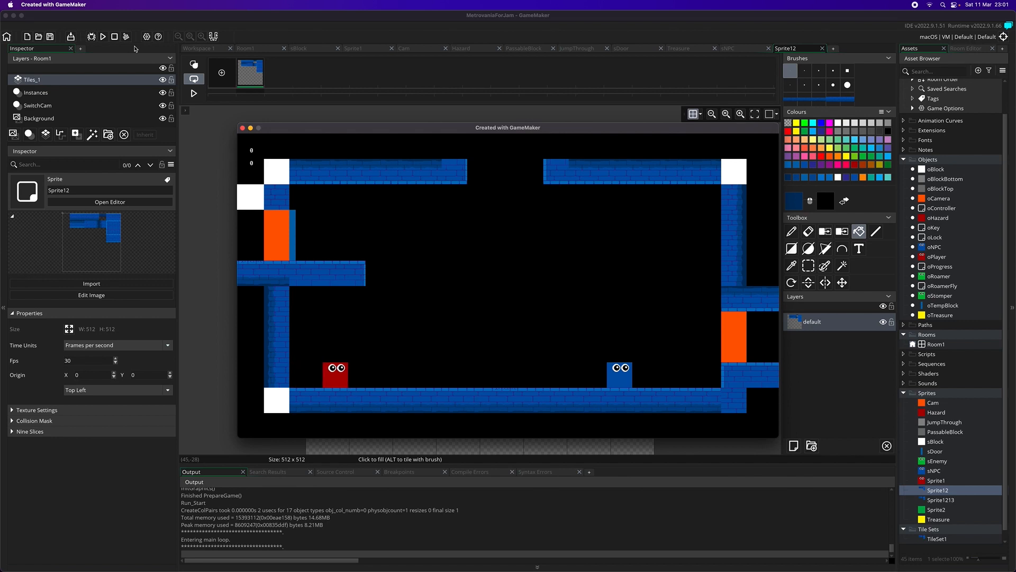
key("space")
key("Right")
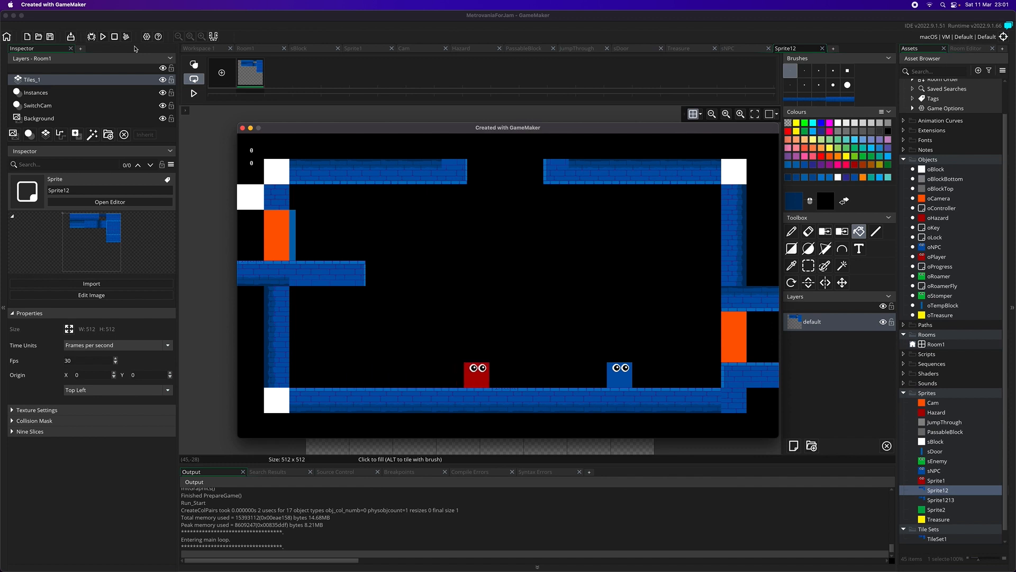
Step: Jump the player past the blue NPC and go through the first room's right orange doorway into the second room
key("space")
key("space")
key("Right")
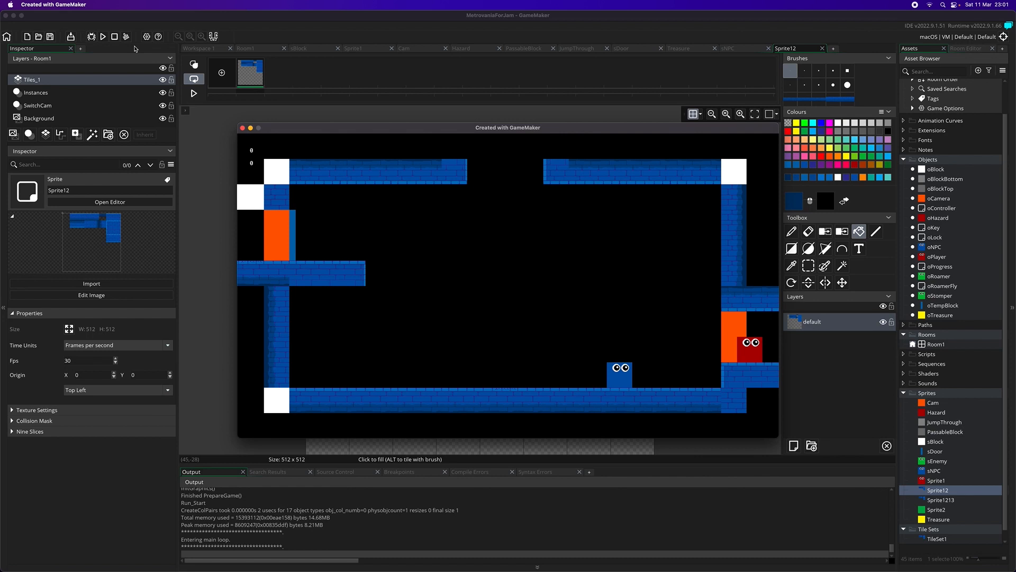
key("Right")
Step: Cross the second room past the green enemies and leave through its lower right orange doorway
key("Right")
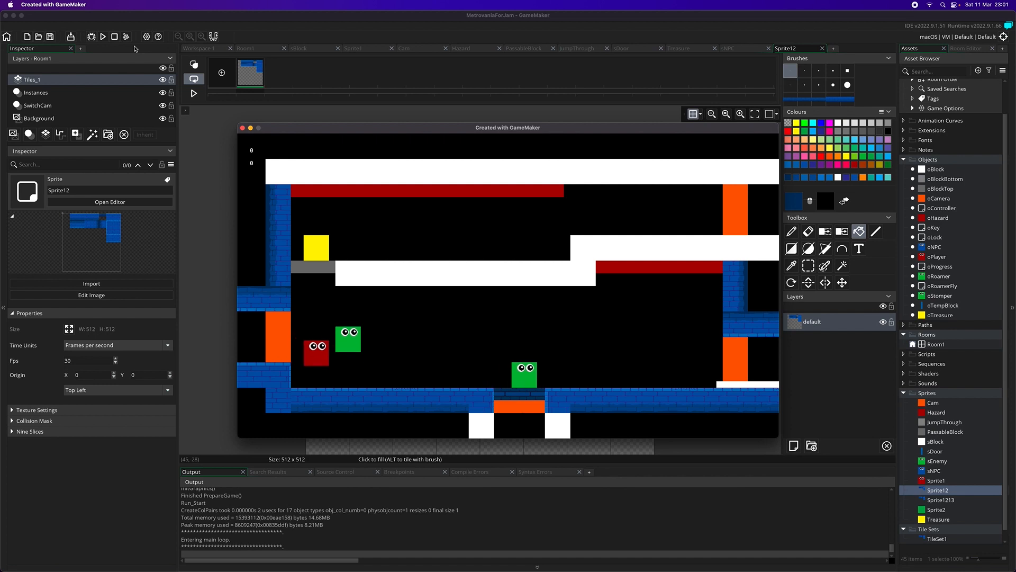
key("Right")
key("space")
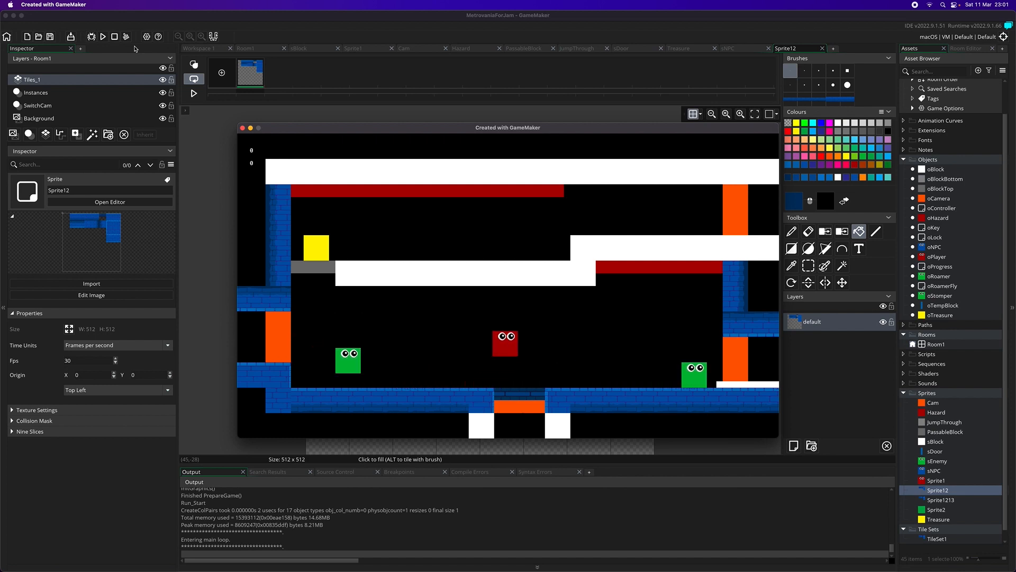
key("Right")
key("space")
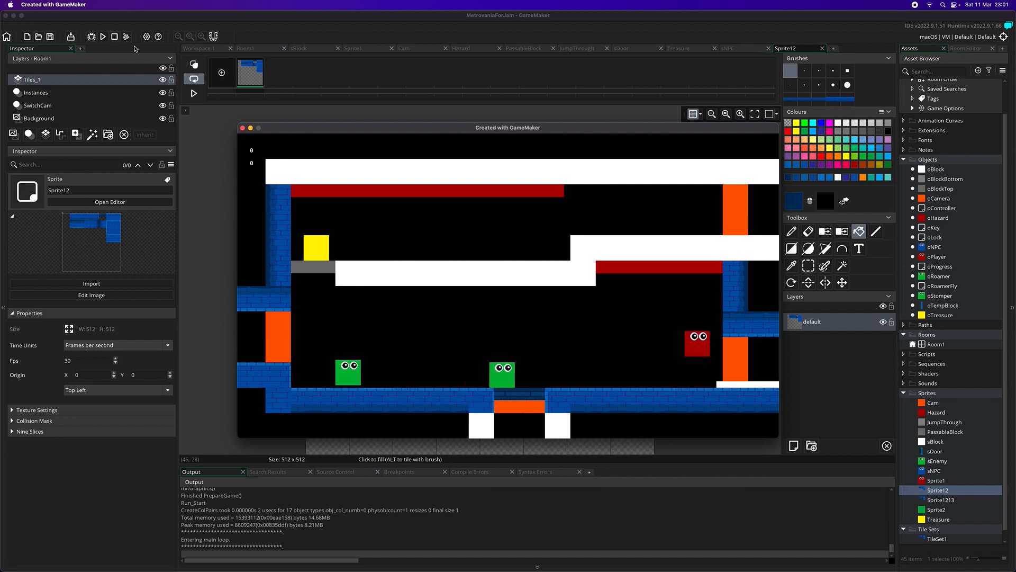
key("Right")
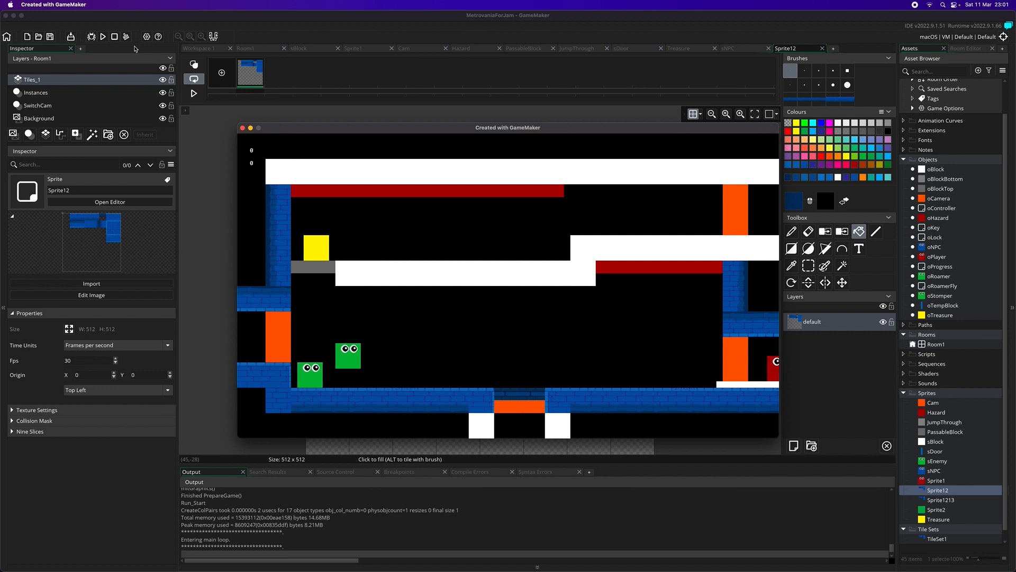
key("Right")
Step: Climb the white steps in the third room and jump the player over the green enemy on the ledge
key("space")
key("space")
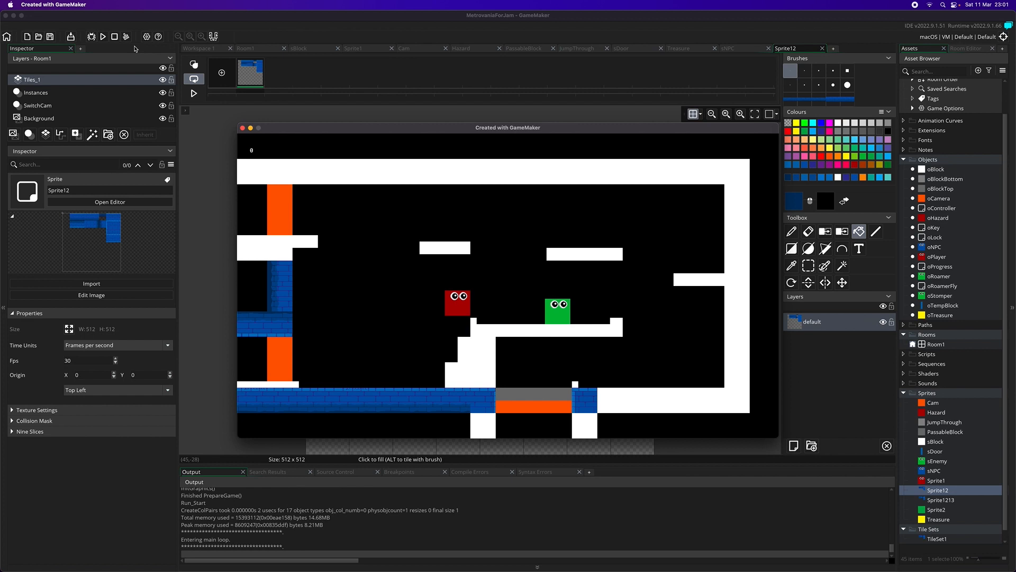
key("space")
key("Left")
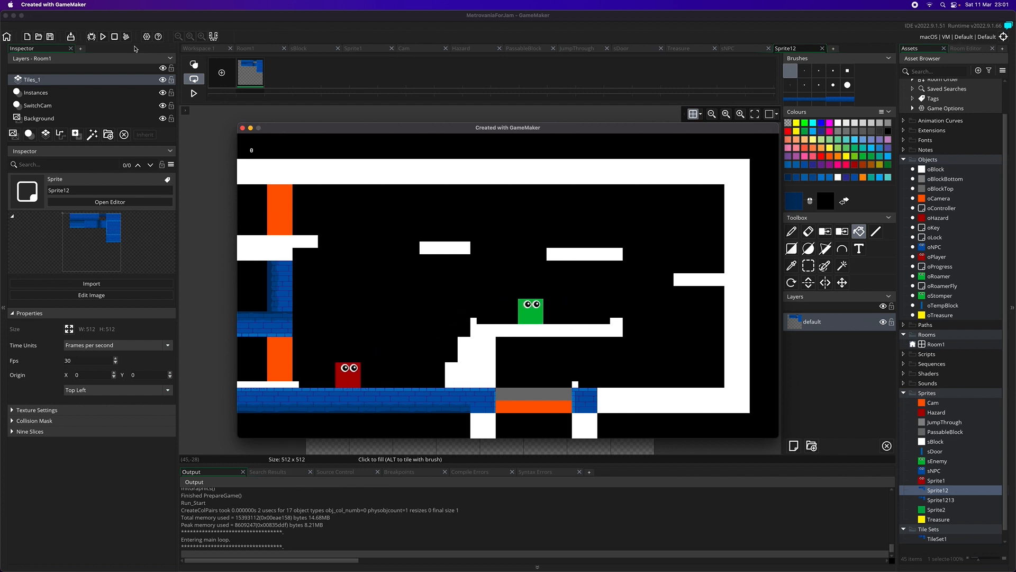
key("Right")
key("space")
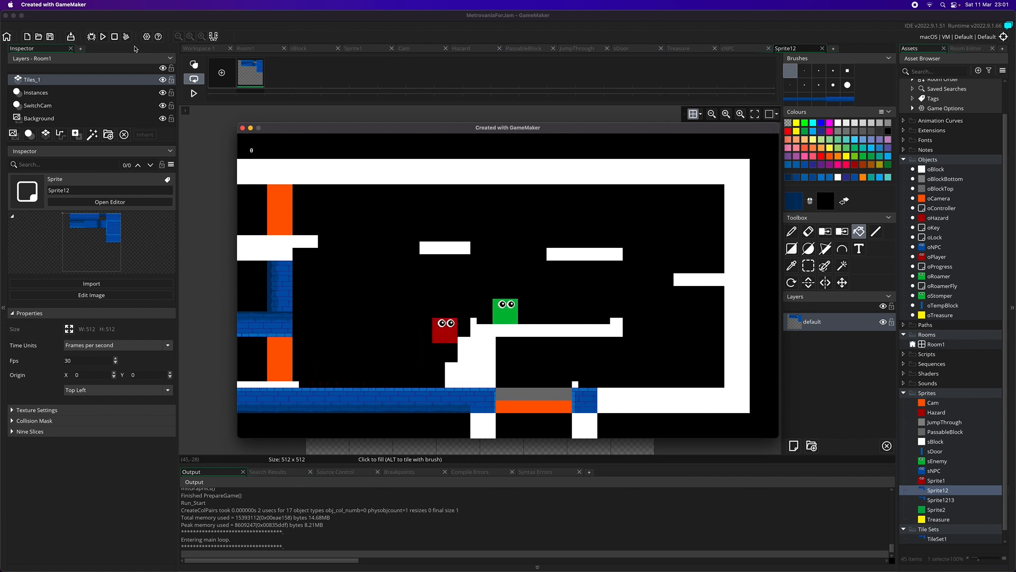
key("space")
key("space")
key("Right")
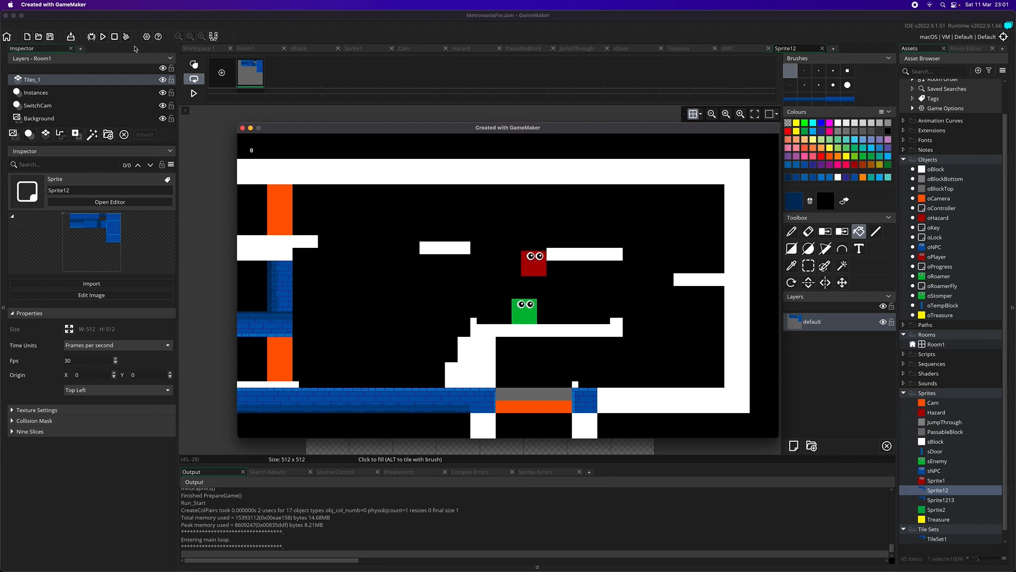
Step: Jump the player onto the third room's upper right platform and cross to the upper left one
key("space")
key("Right")
key("space")
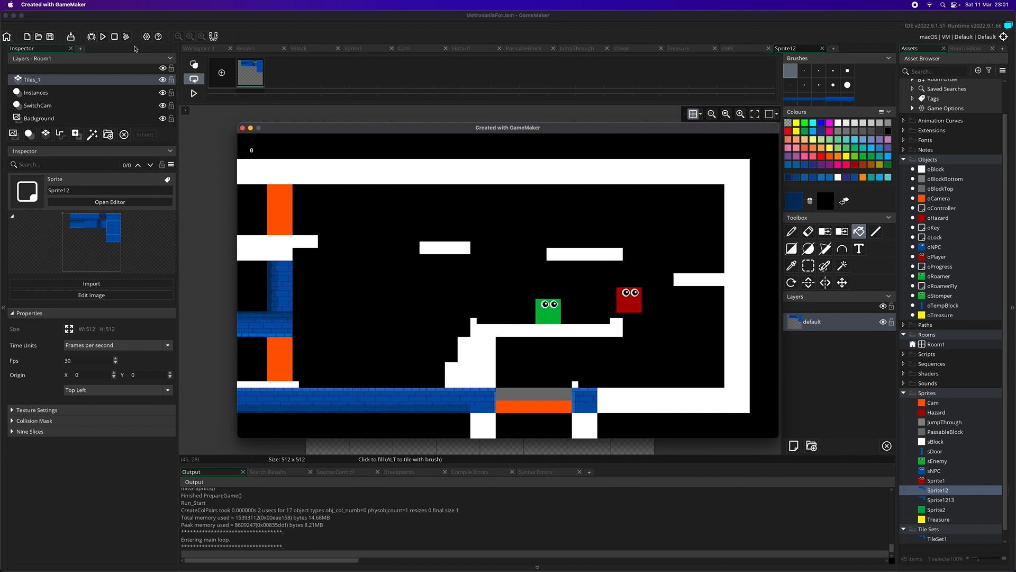
key("Left")
key("space")
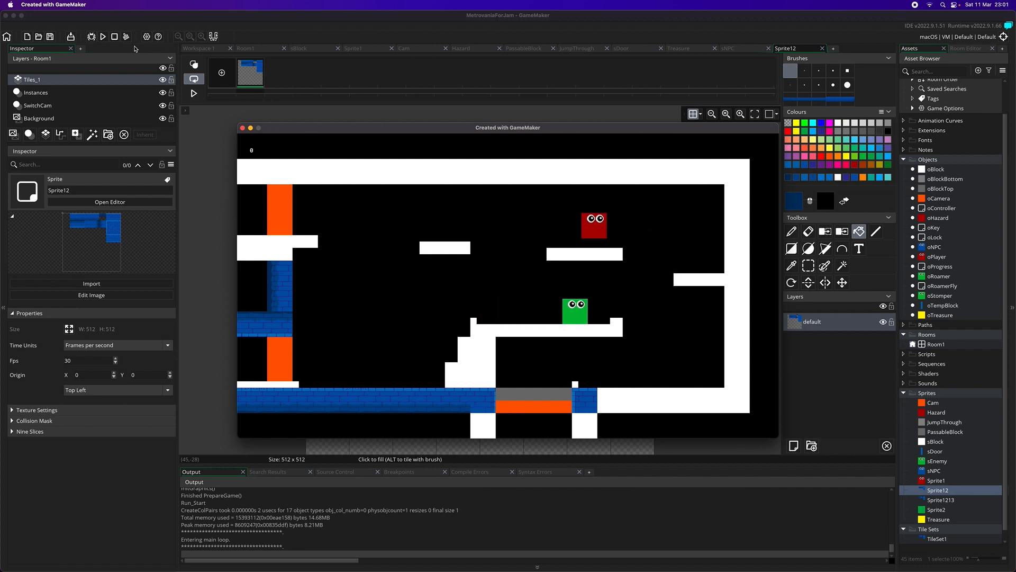
key("Left")
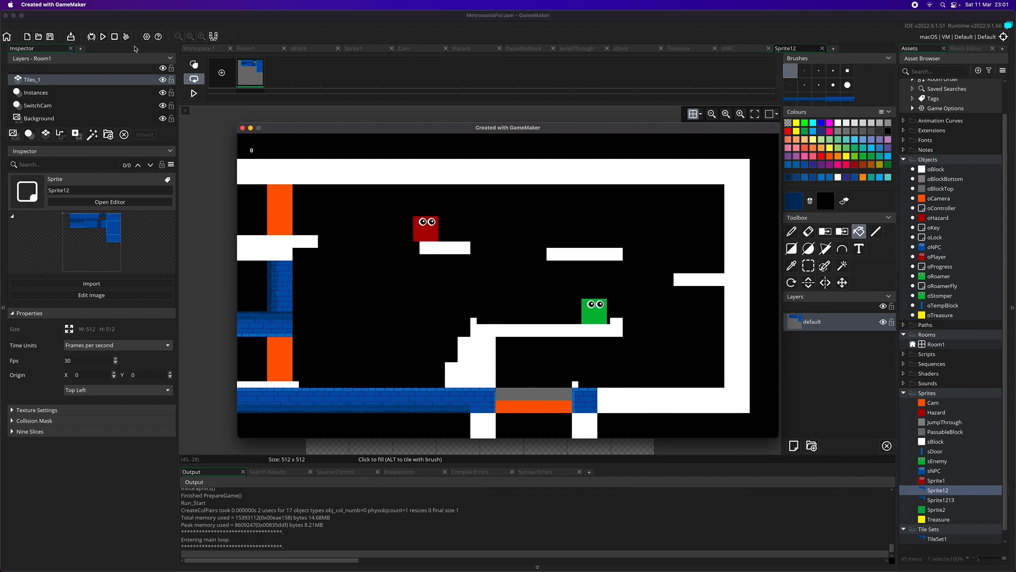
Step: Jump the player around the third room's upper platforms, drop to the brick floor, and climb the white steps back to the enemy's ledge
key("Right")
key("space")
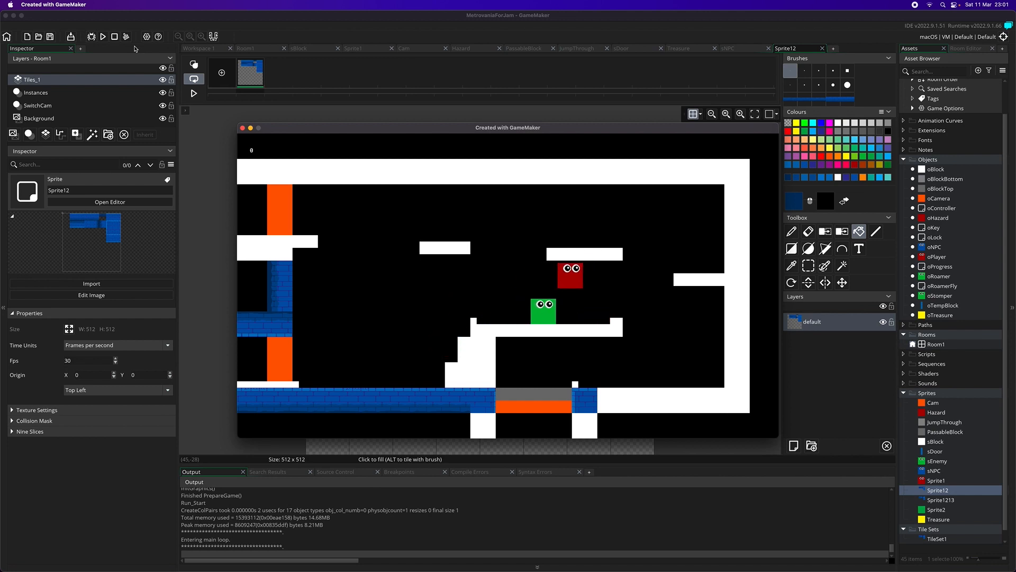
key("Left")
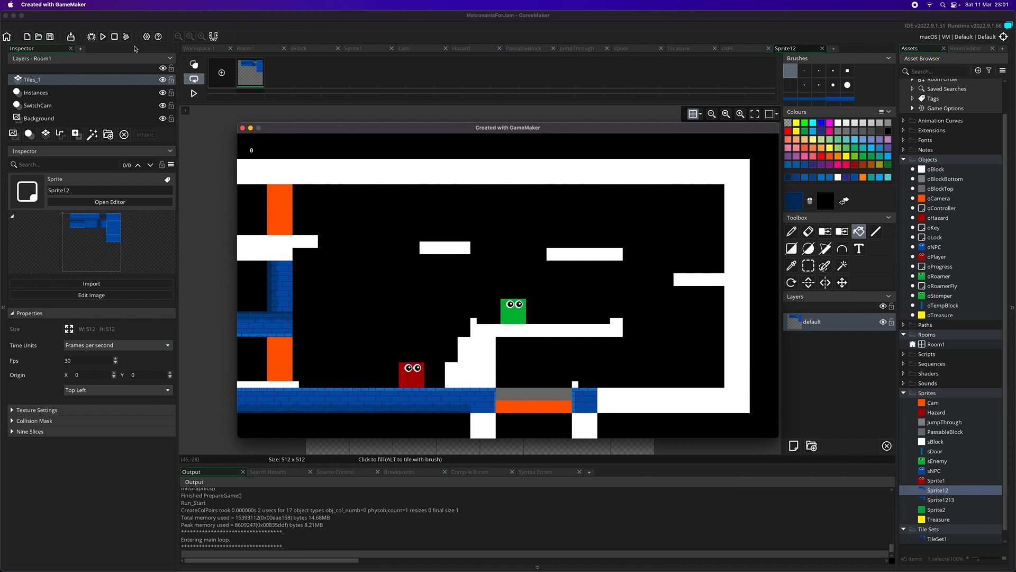
key("Right")
key("space")
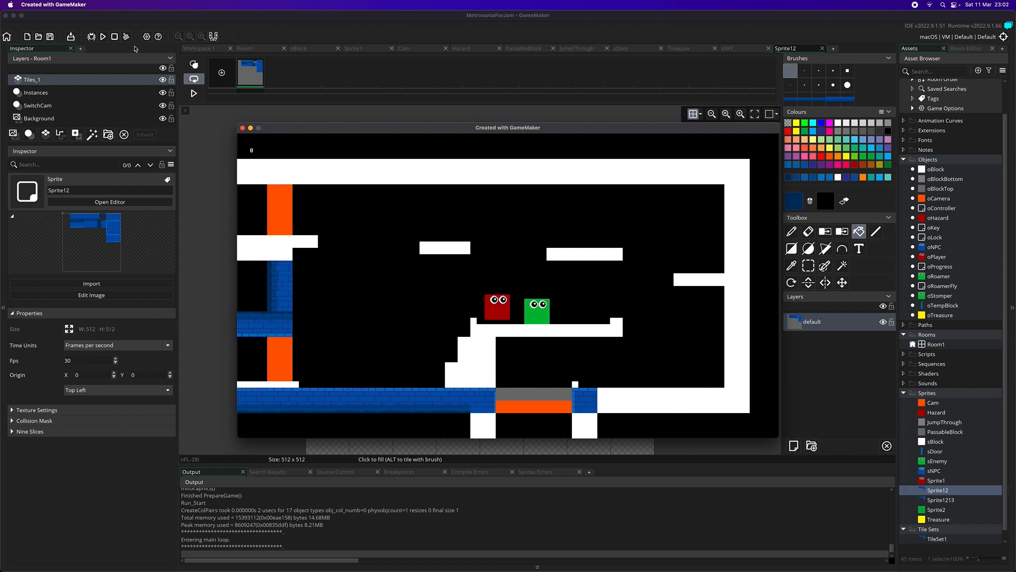
Step: Jump the player clear of the green enemy and drop through the third room's orange floor passage into the room below
key("space")
key("Left")
key("space")
key("Down")
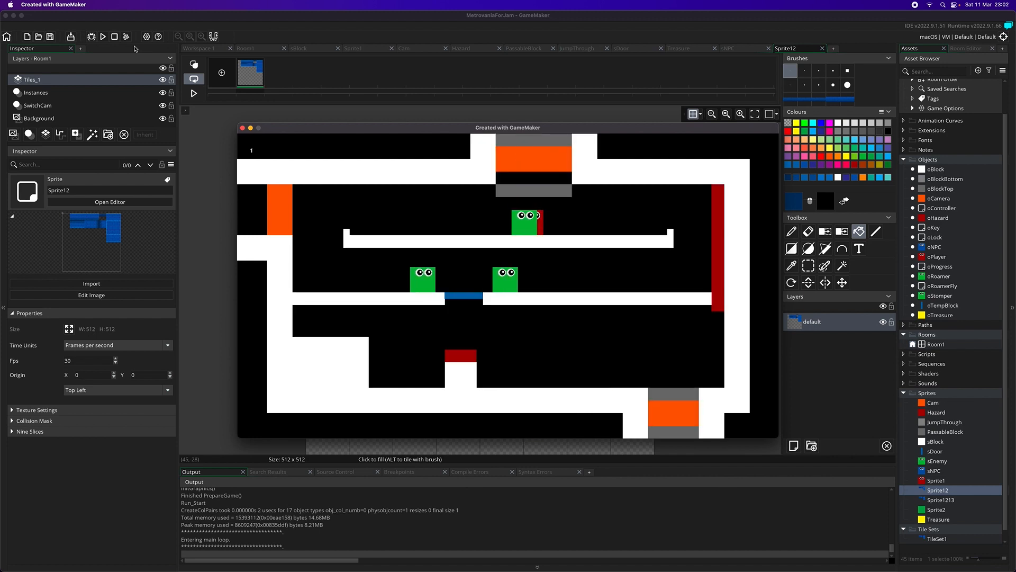
Step: Move the player left off the long upper ledge and down onto the middle floor with the two green enemies
key("Left")
key("Left")
key("space")
key("Right")
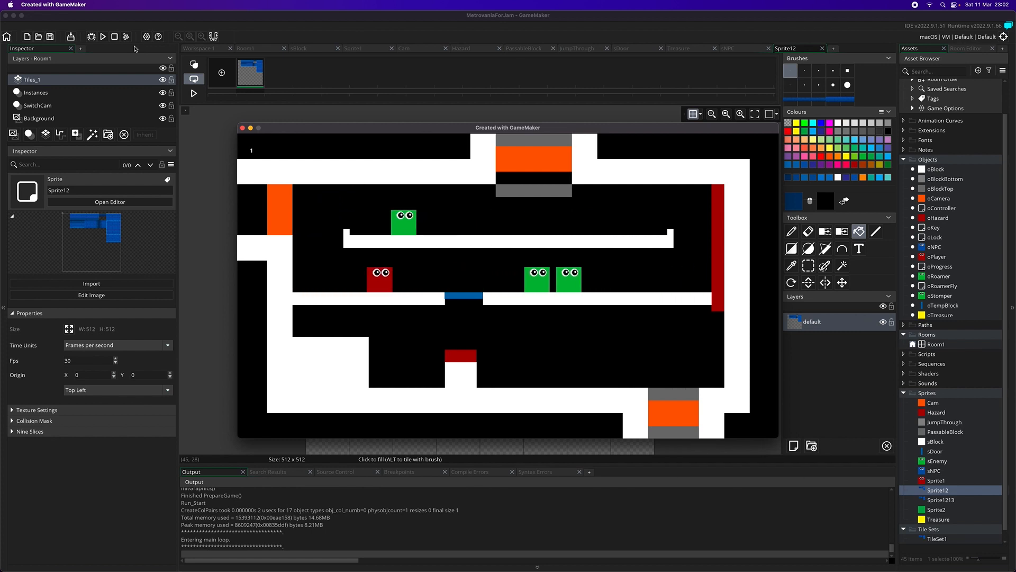
Step: Take the player down to the room's lowest floor and across to its far right corner, and close the running game
key("Right")
key("Left")
key("Left")
key("space")
key("space")
key("Right")
key("space")
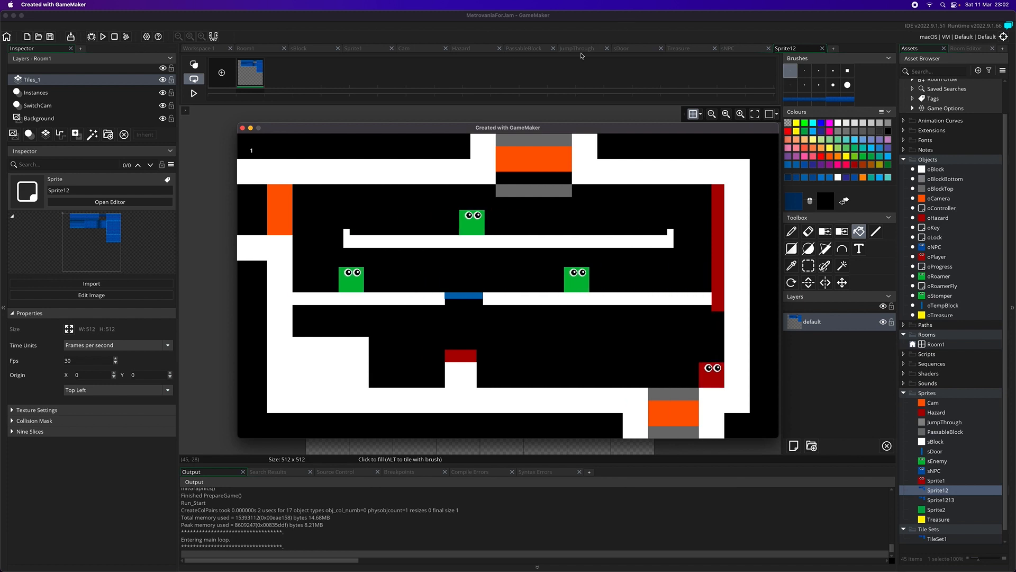
left_click(243, 128)
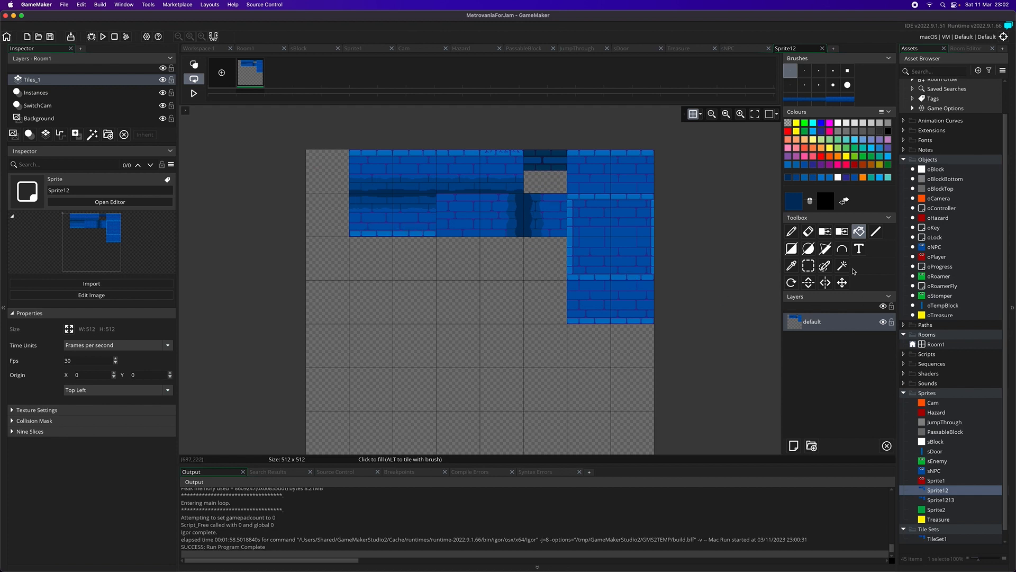
Step: Select the whole block of brick tiles in Sprite12, make it a custom brush, and switch to the Rotate tool
left_click(808, 265)
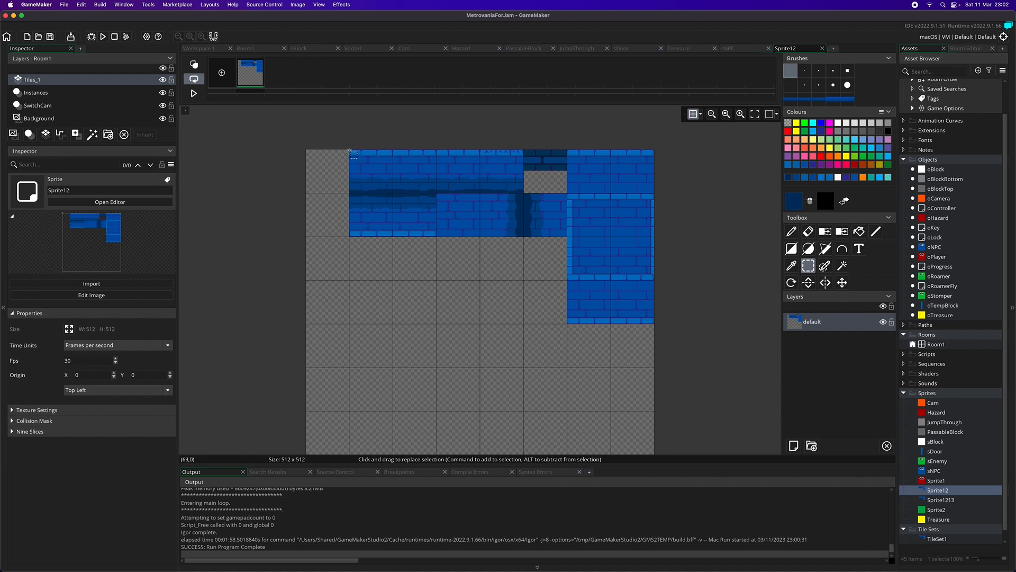
left_click_drag(350, 152, 639, 267)
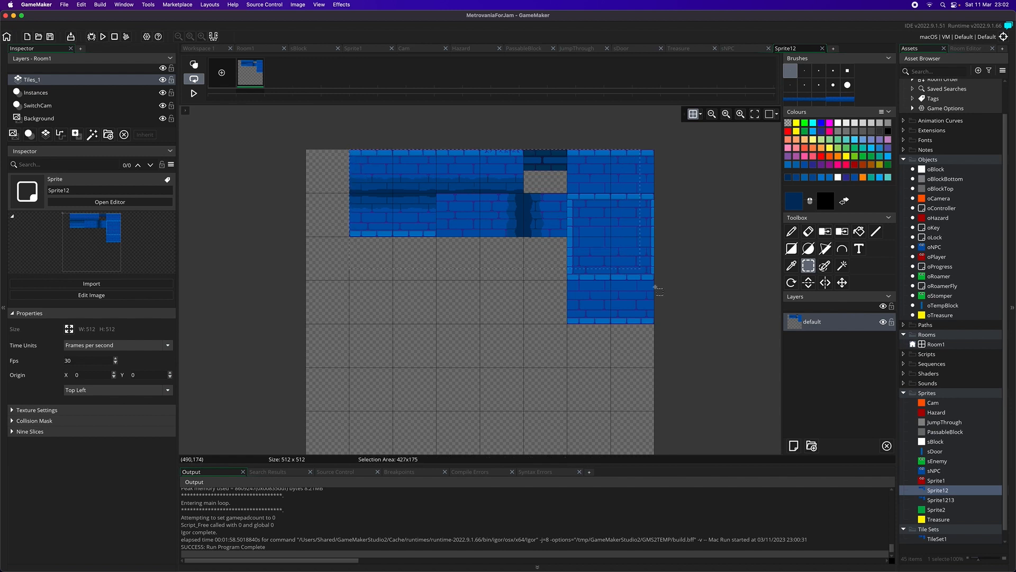
left_click_drag(663, 328, 657, 327)
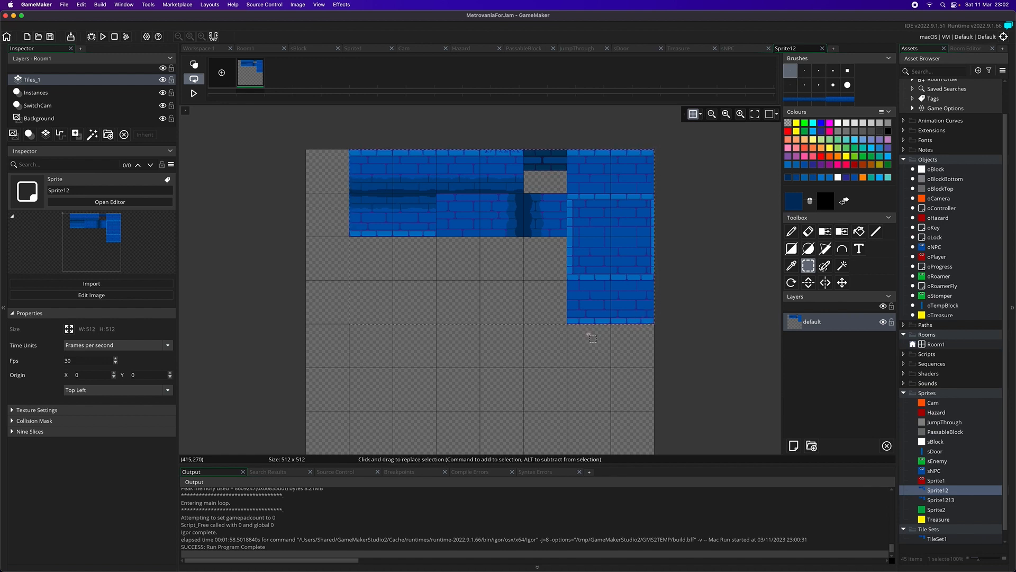
left_click(792, 283)
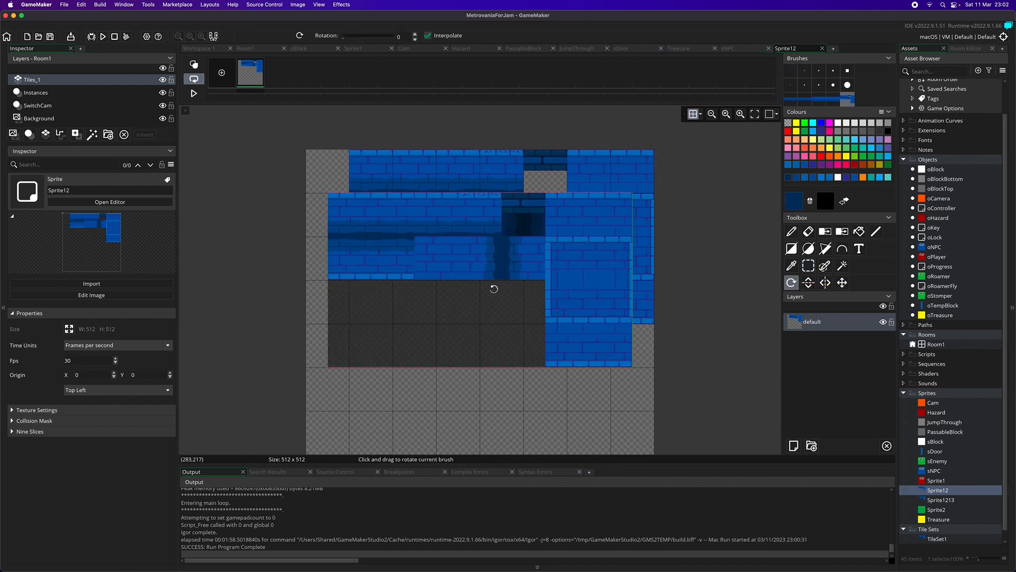
Step: Try the brick brush with the Pencil tool and red, hot pink, orange and periwinkle blue as the primary colour
left_click(822, 158)
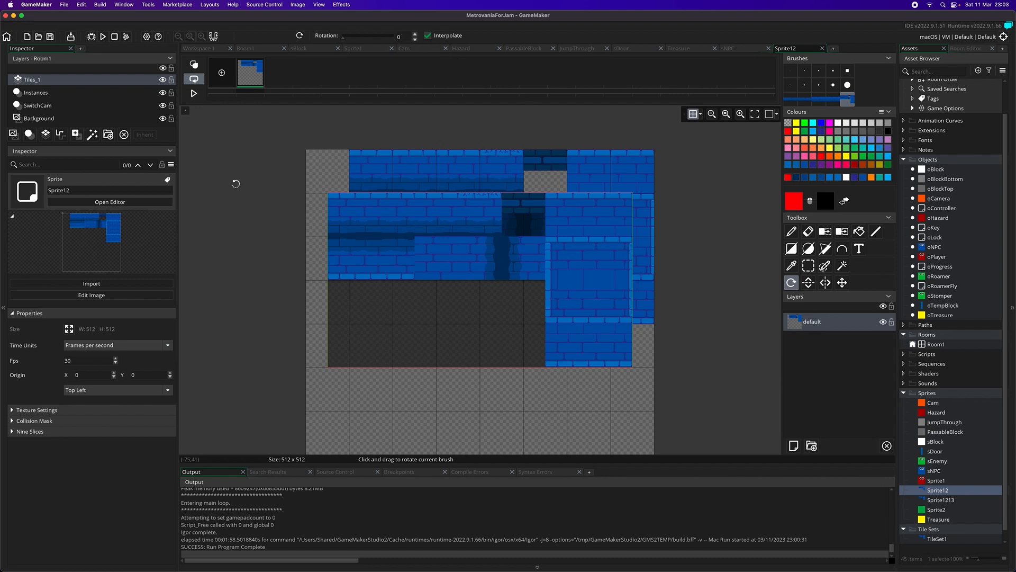
left_click(791, 227)
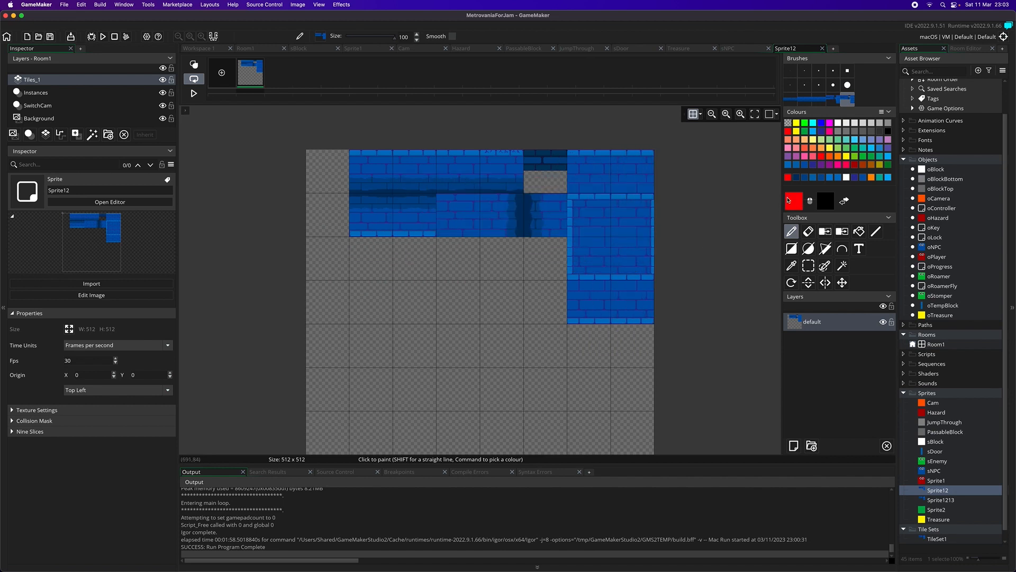
left_click(839, 166)
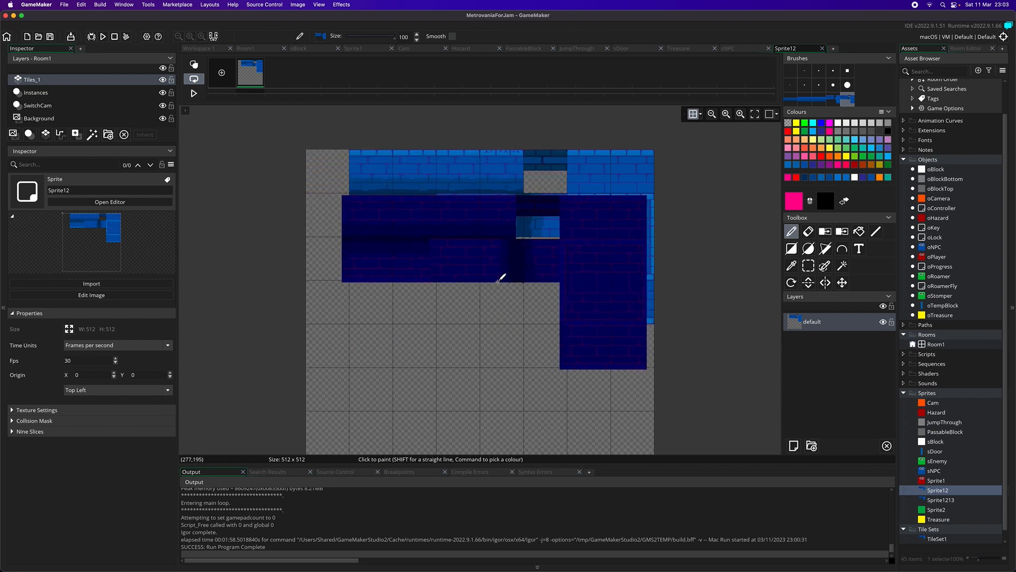
left_click(879, 178)
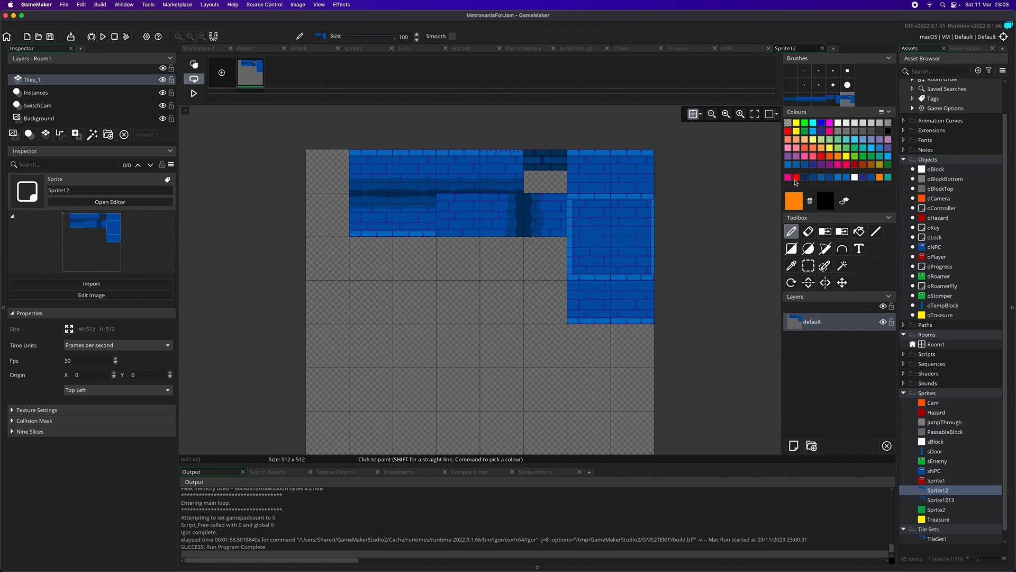
left_click(872, 141)
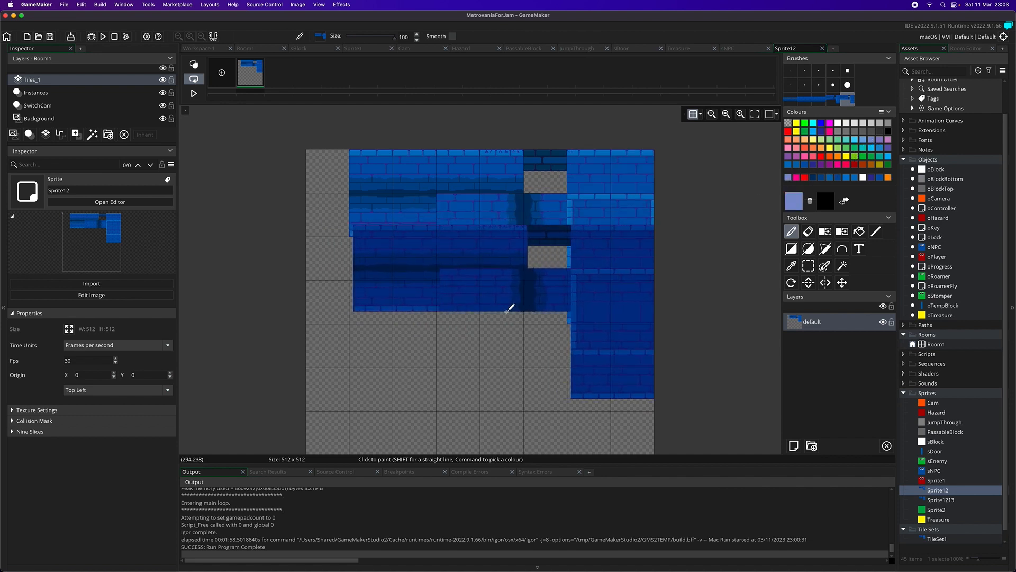
Step: Try bright green, dark grey, near-white, light grey and pink as the primary colour for tinting the brick brush
left_click(804, 123)
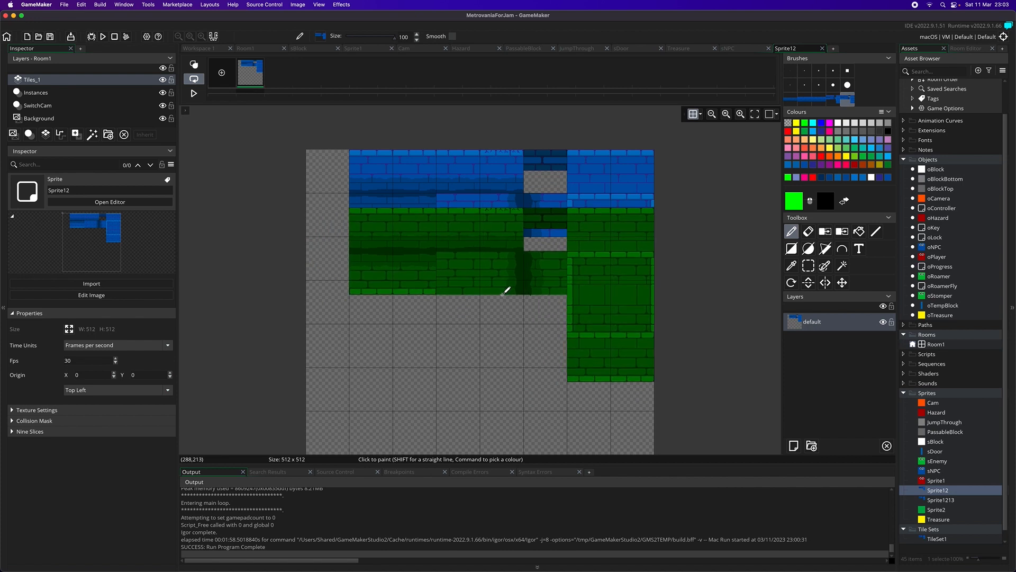
left_click(881, 145)
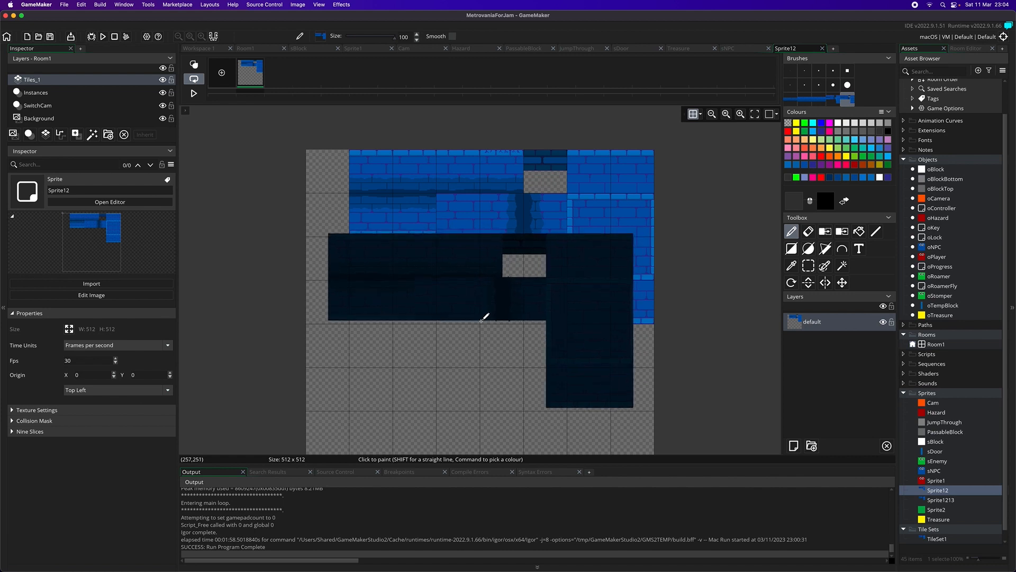
left_click(839, 123)
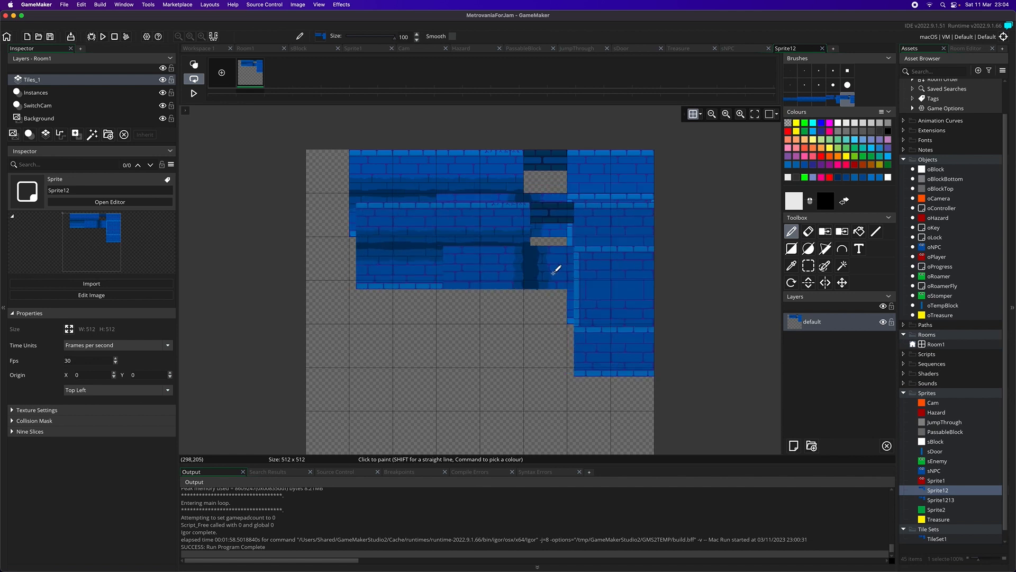
left_click(870, 125)
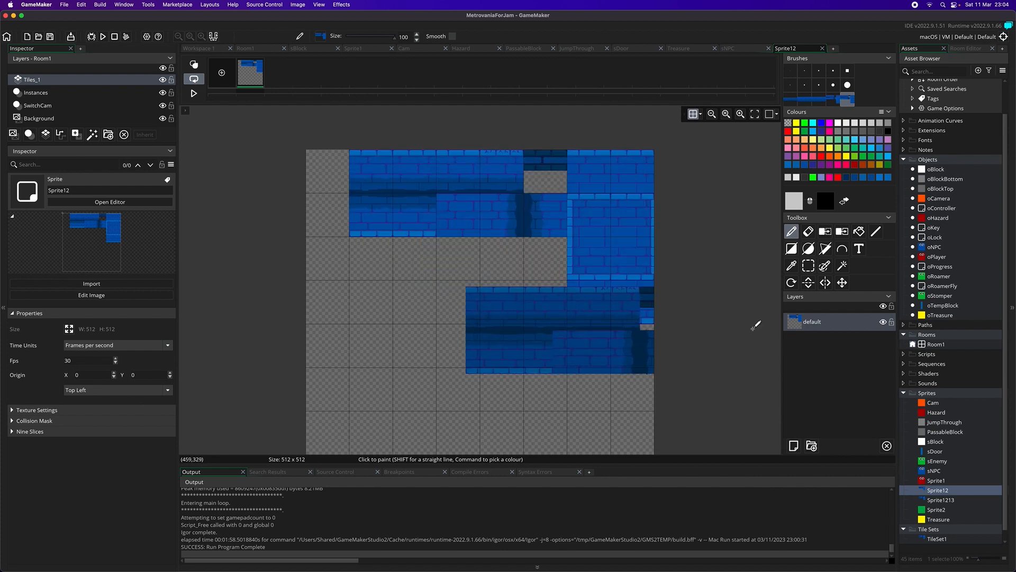
left_click(788, 149)
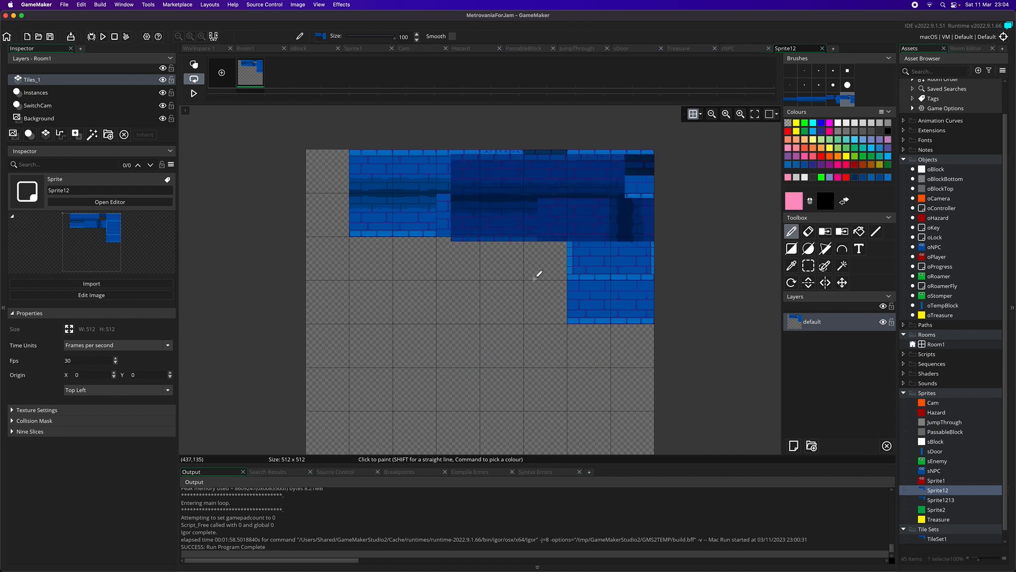
Step: Mix a custom primary colour for the brick brush, trying pale green D5F2DA before settling on pale pink F2DCEC
left_click(790, 208)
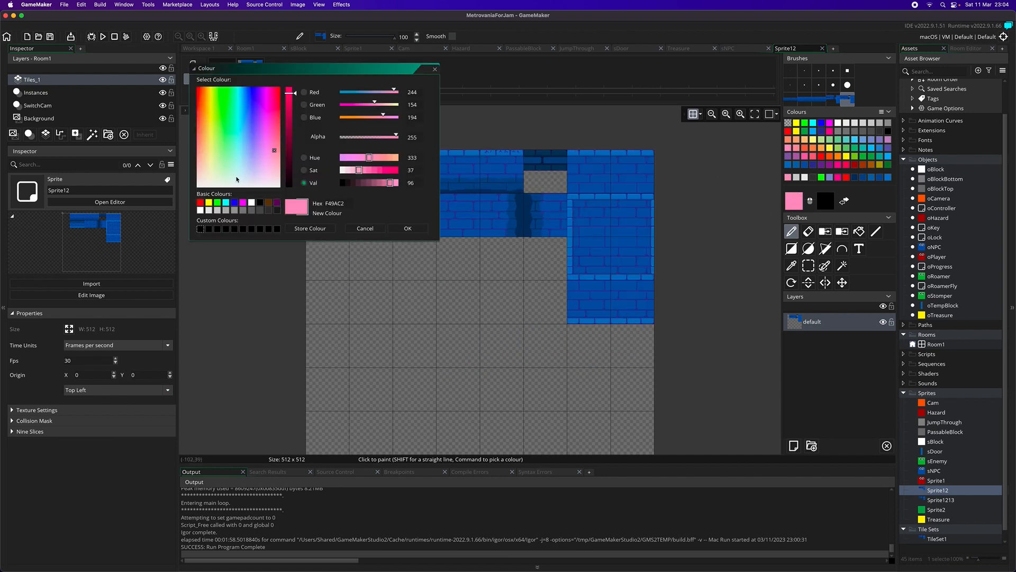
left_click_drag(238, 177, 227, 176)
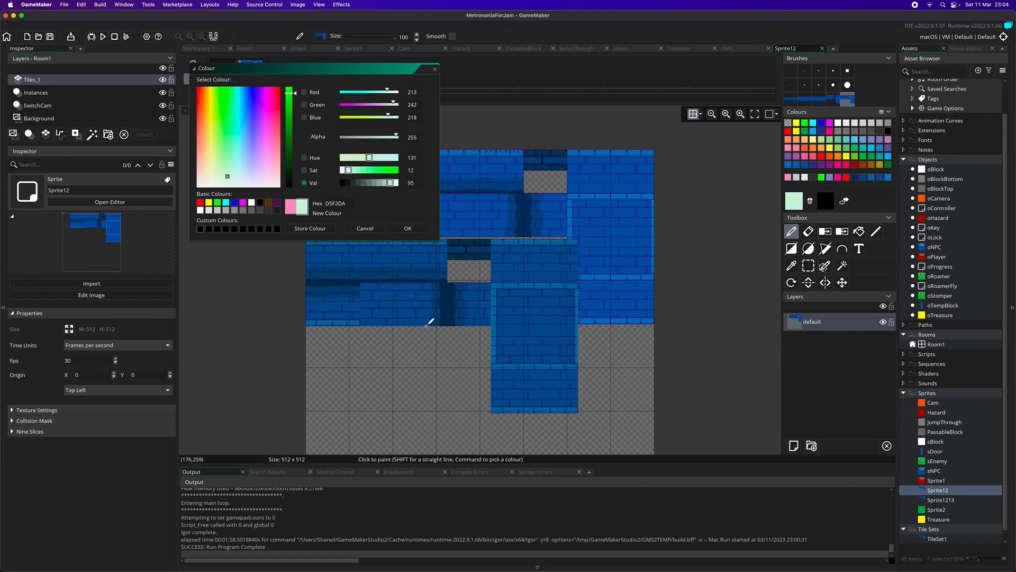
left_click(271, 179)
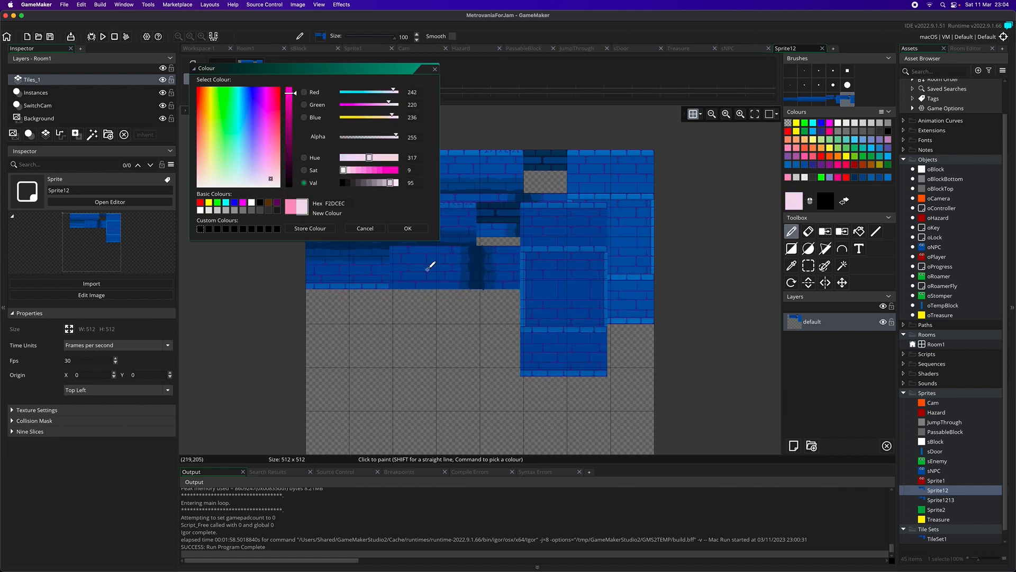
left_click(406, 228)
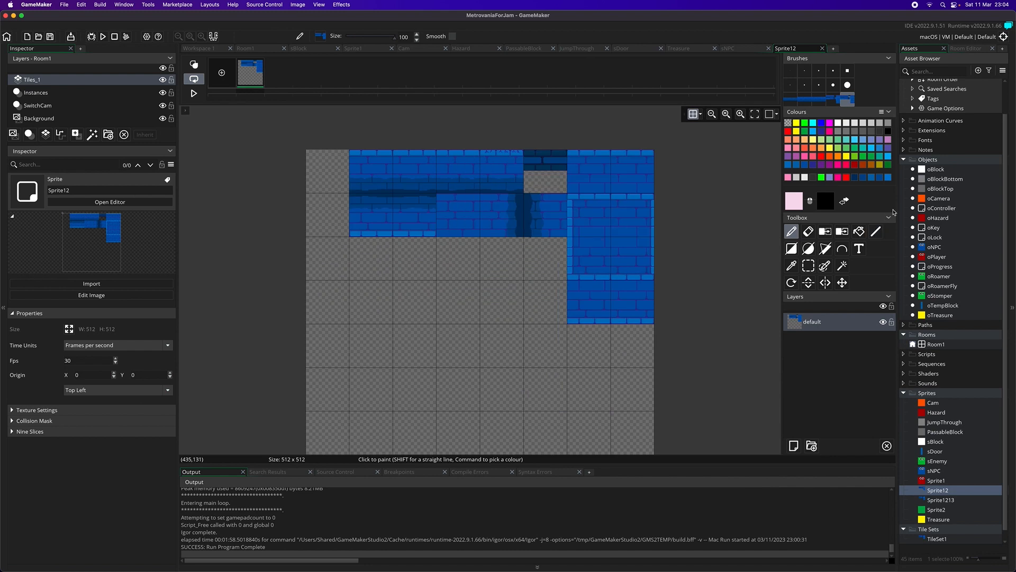
Step: Switch the primary colour to olive and finally teal, and preview the tinted brick brush below the original tiles
left_click(871, 166)
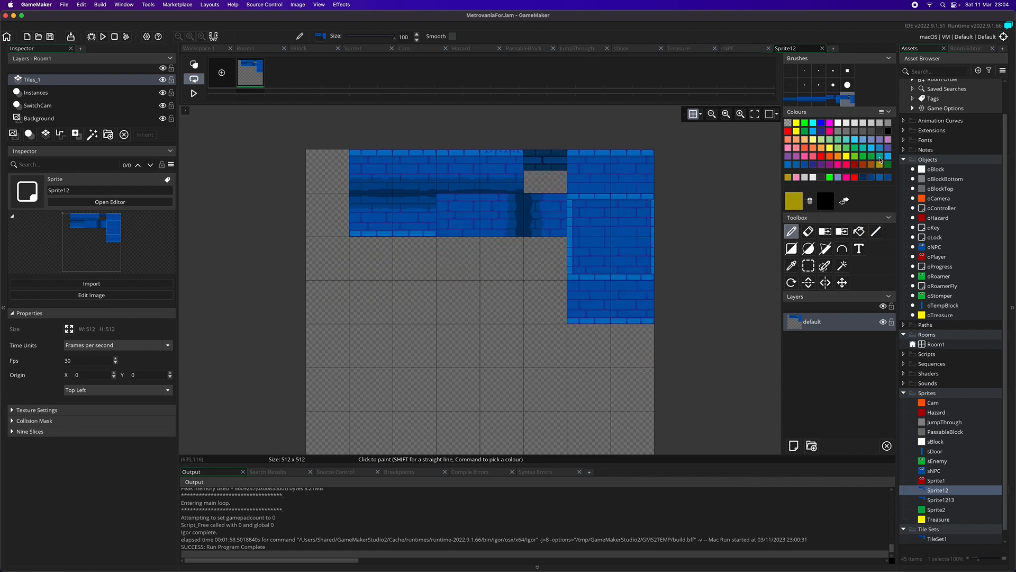
left_click(879, 158)
scroll(501, 315, "down", 1)
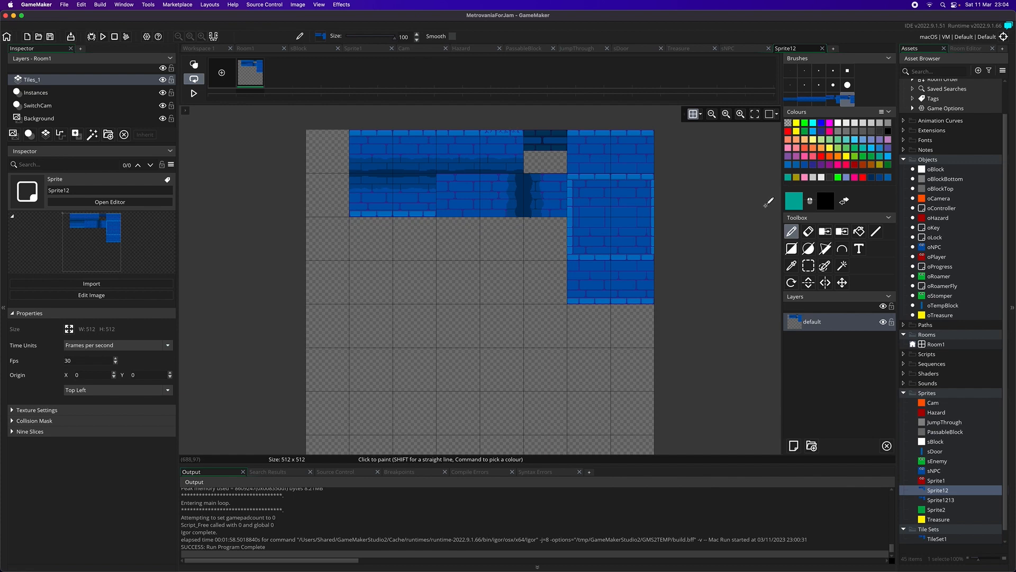
scroll(767, 203, "up", 5)
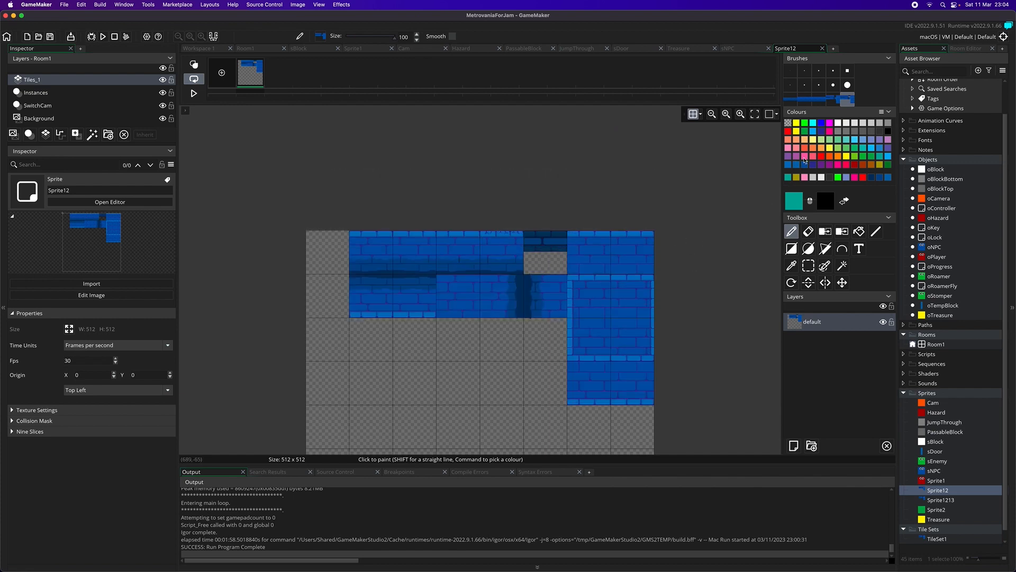
scroll(502, 297, "down", 5)
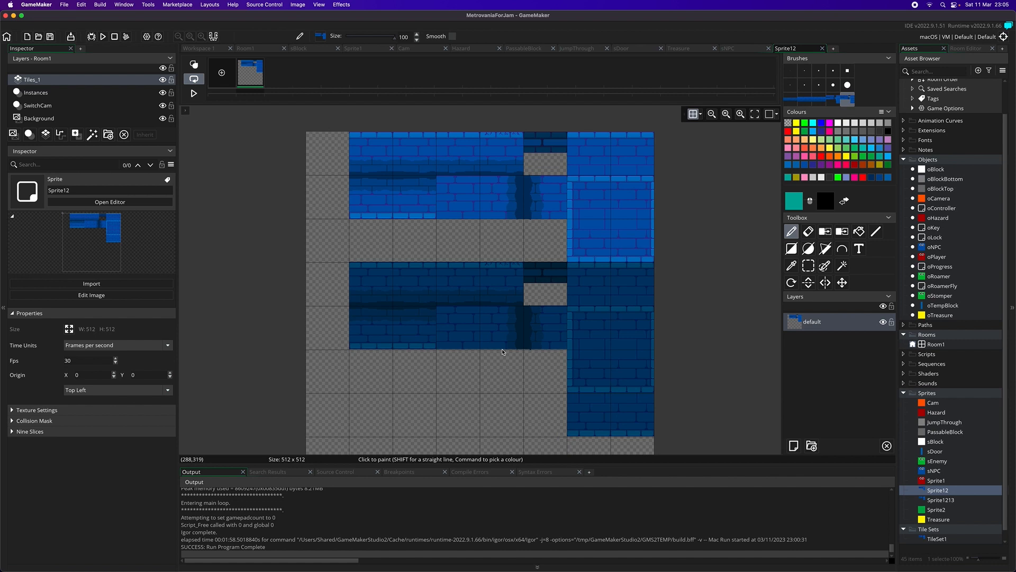
mouse_move(503, 352)
left_mouse_down()
mouse_move(475, 330)
mouse_move(487, 365)
left_mouse_up()
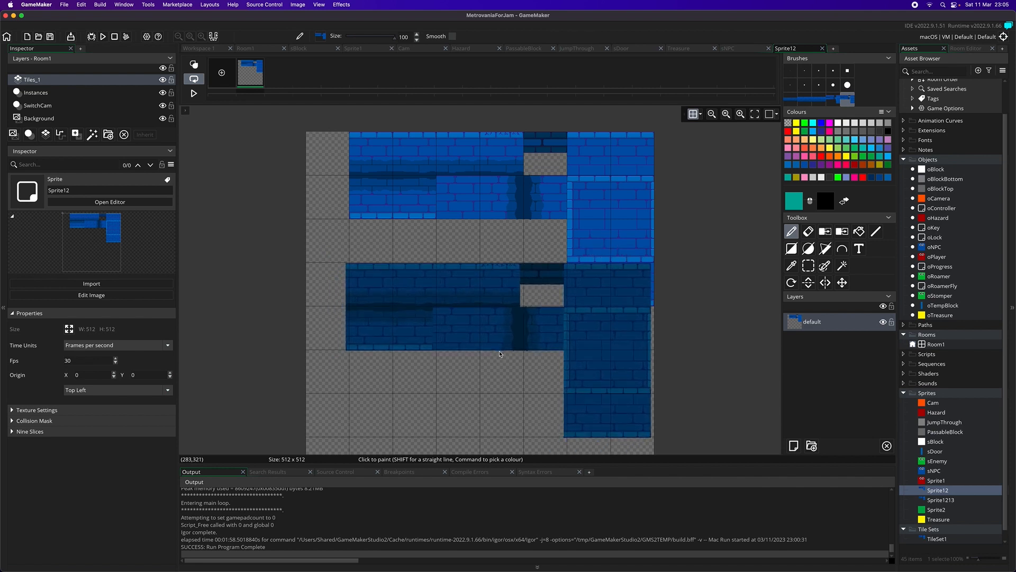
Step: Return to the default single-pixel brush and remove the dark brick colour from the dark tile with the Colour Remove tool
left_click(791, 232)
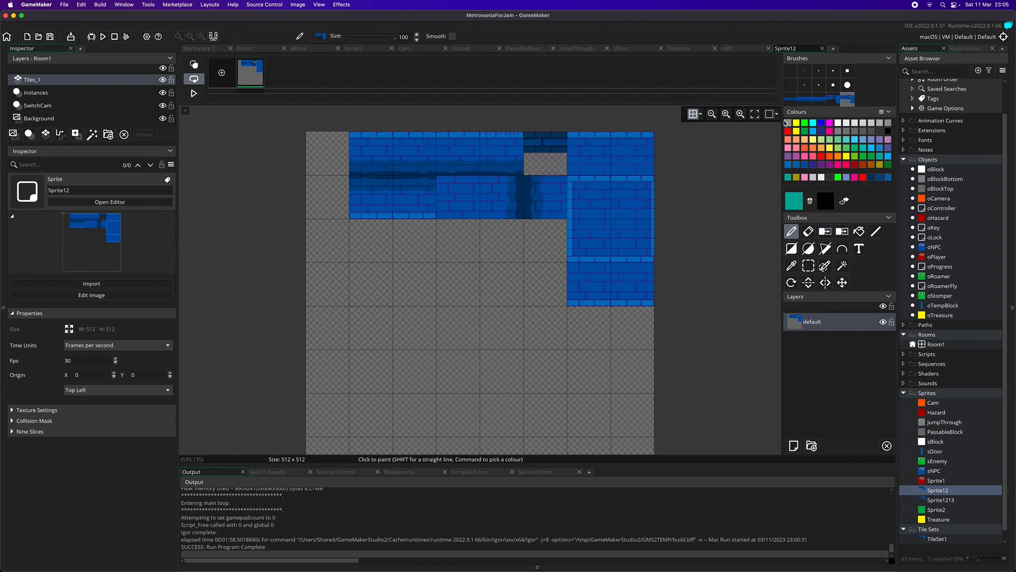
left_click(790, 72)
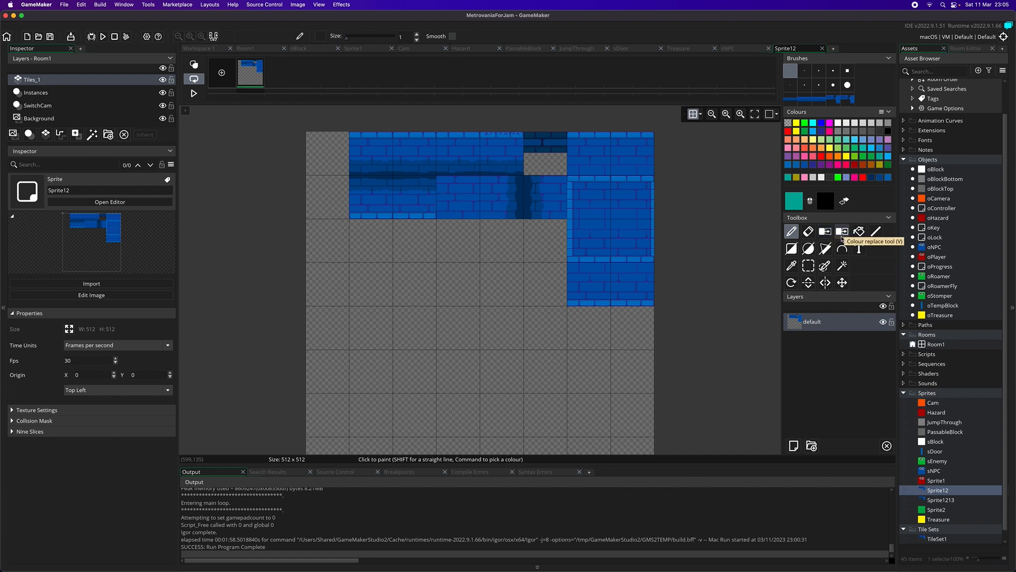
left_click(825, 231)
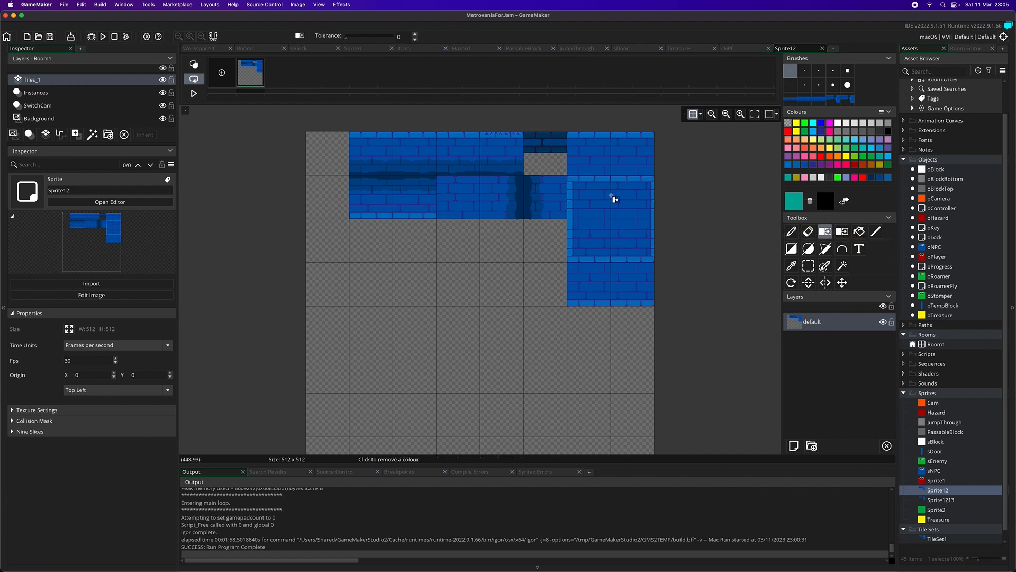
left_click(534, 142)
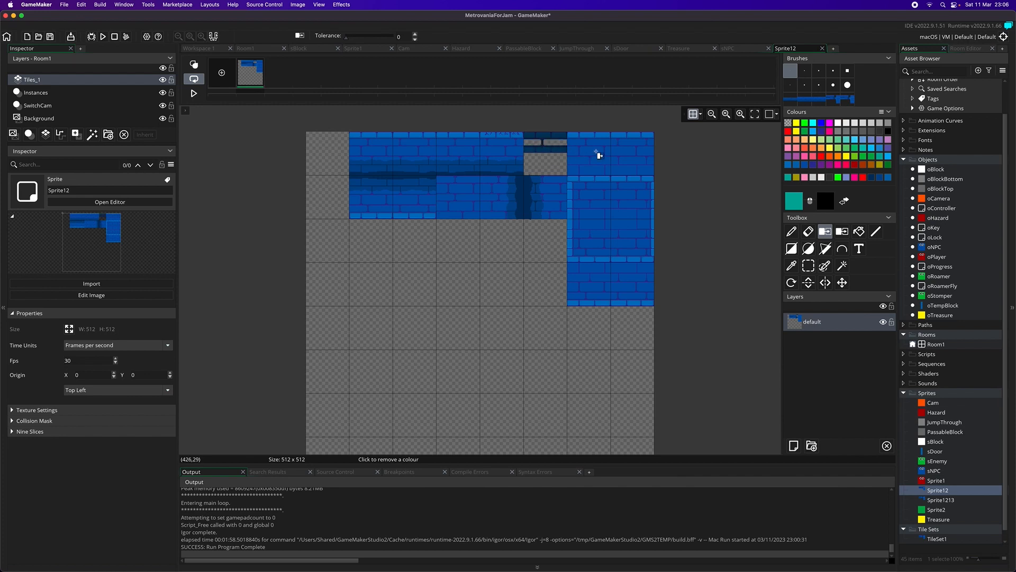
Step: Try removing the main blue brick colour from the tile sheet with the Colour Remove tool, and undo it
left_click(597, 152)
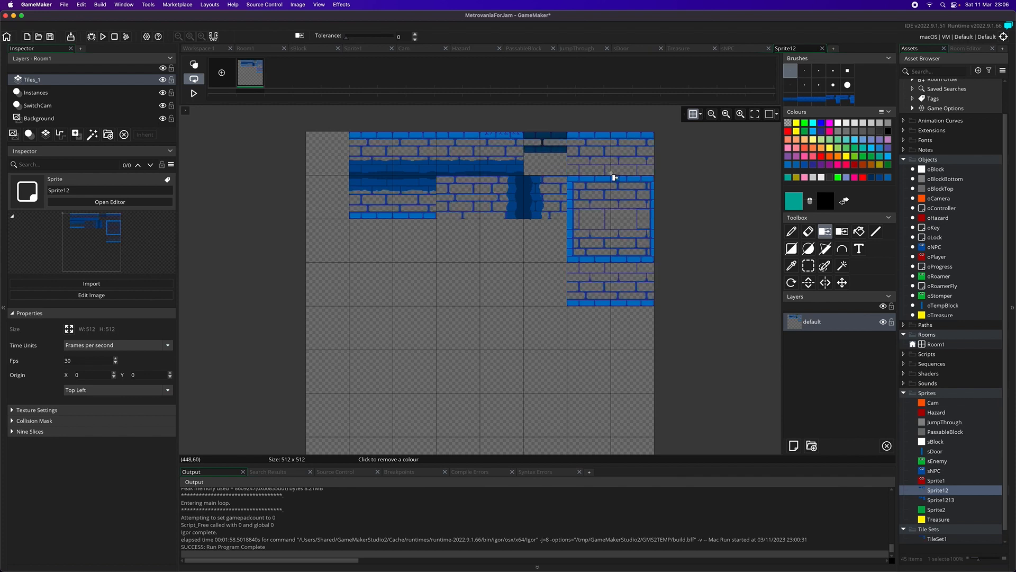
key("super+z")
Step: Try replacing the dark tile's brick colour and the main blue brick colour with red using the Colour Replace tool, undoing each
left_click(842, 231)
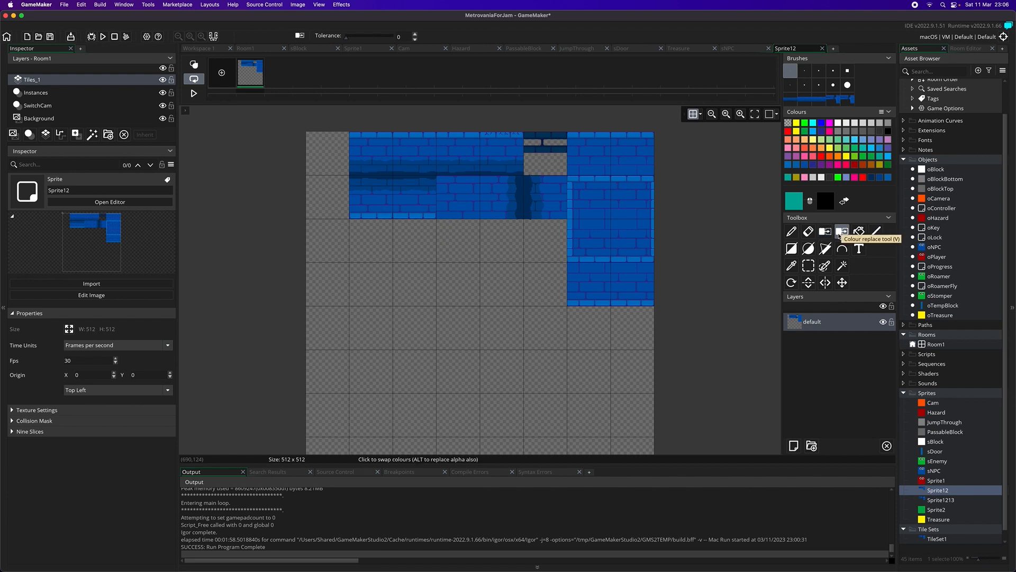
left_click(864, 178)
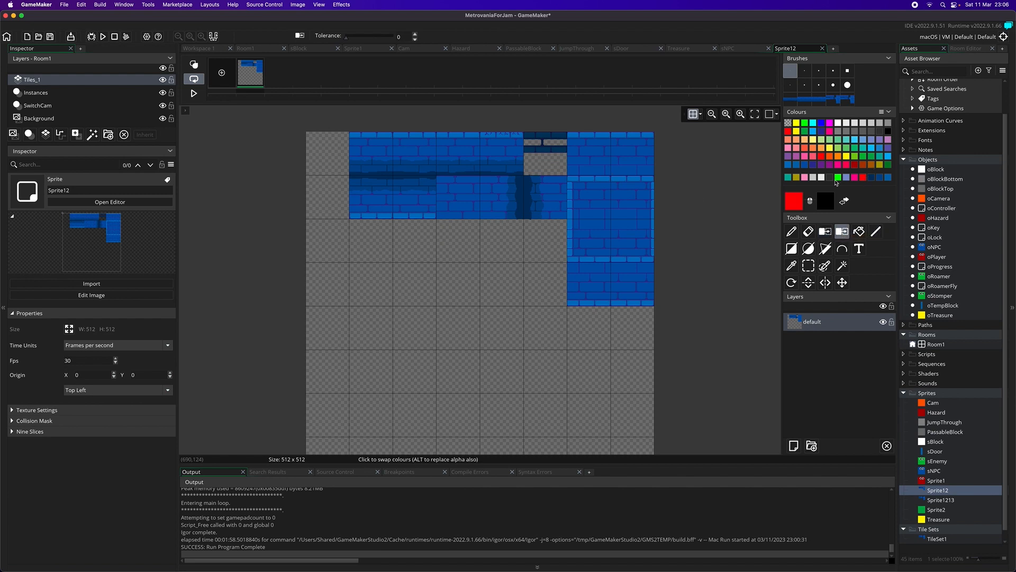
left_click(536, 151)
key("super+z")
left_click(595, 220)
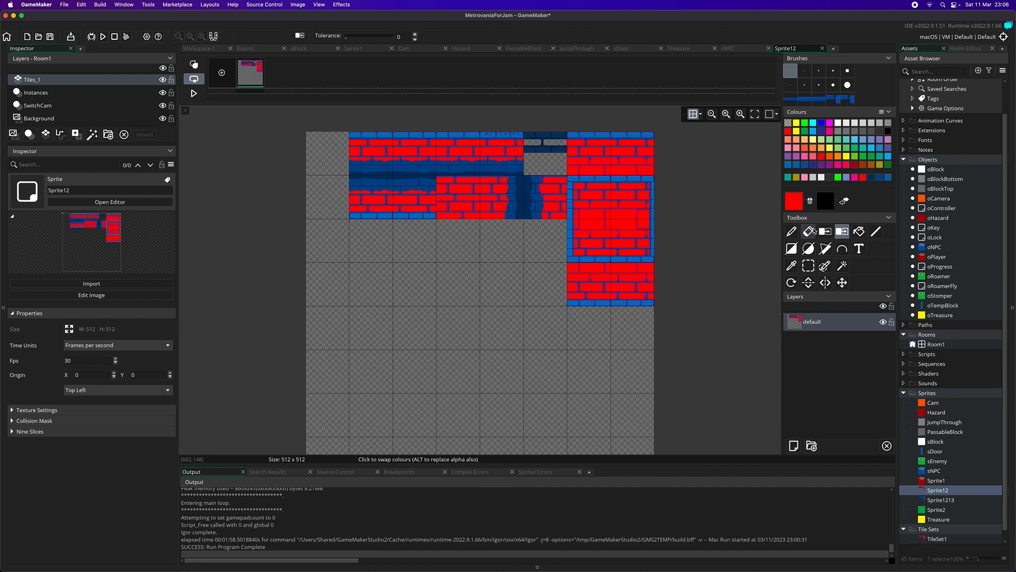
key("super+z")
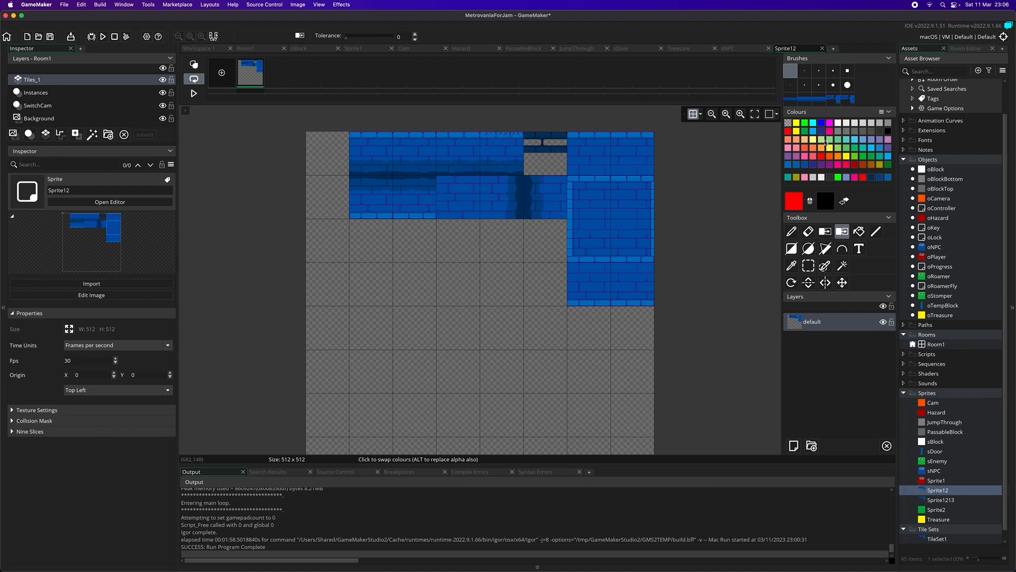
Step: Try replacing the main blue brick colour and the mortar line colour with pink, undoing each replacement
left_click(789, 149)
left_click(629, 219)
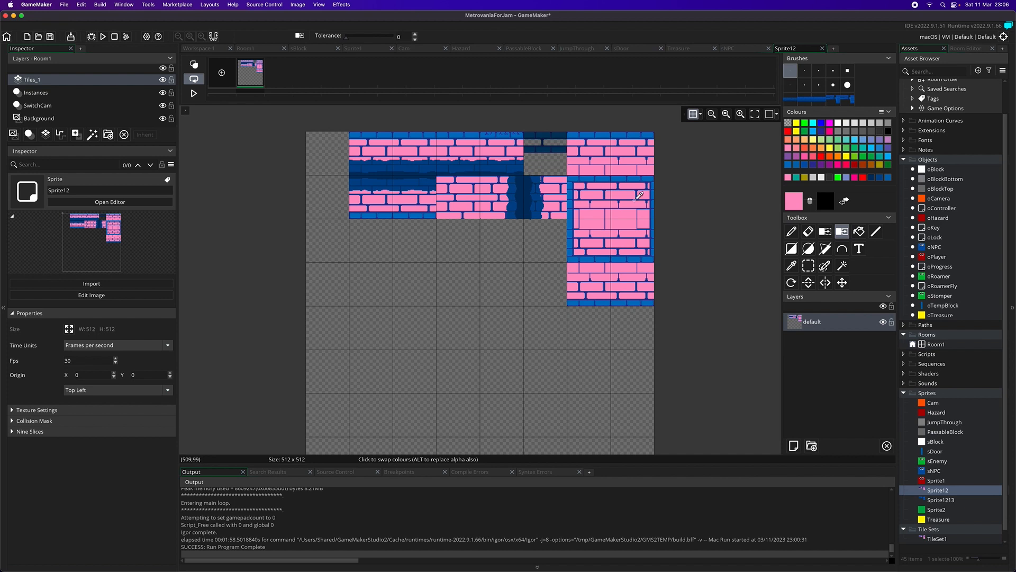
key("super+z")
left_click(603, 197)
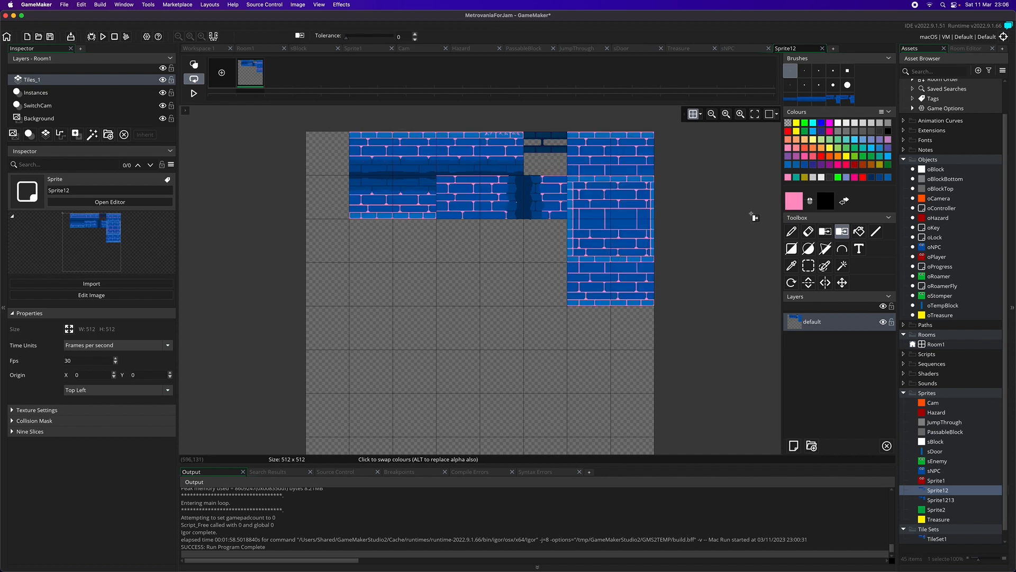
key("super+z")
Step: Replace the mortar line colour with red and the main blue brick colour with dark navy blue
left_click(863, 177)
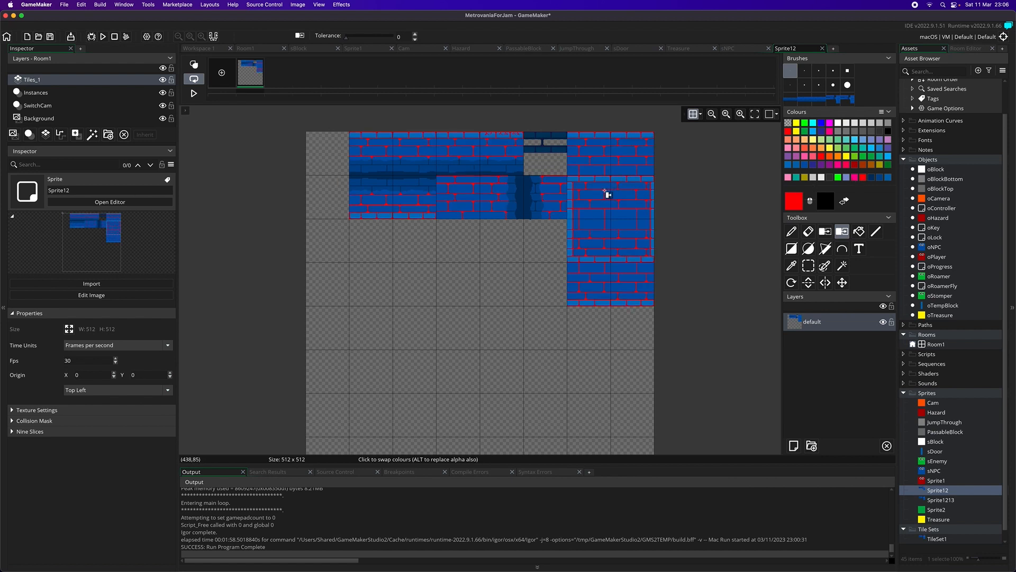
left_click(874, 179)
left_click(611, 237)
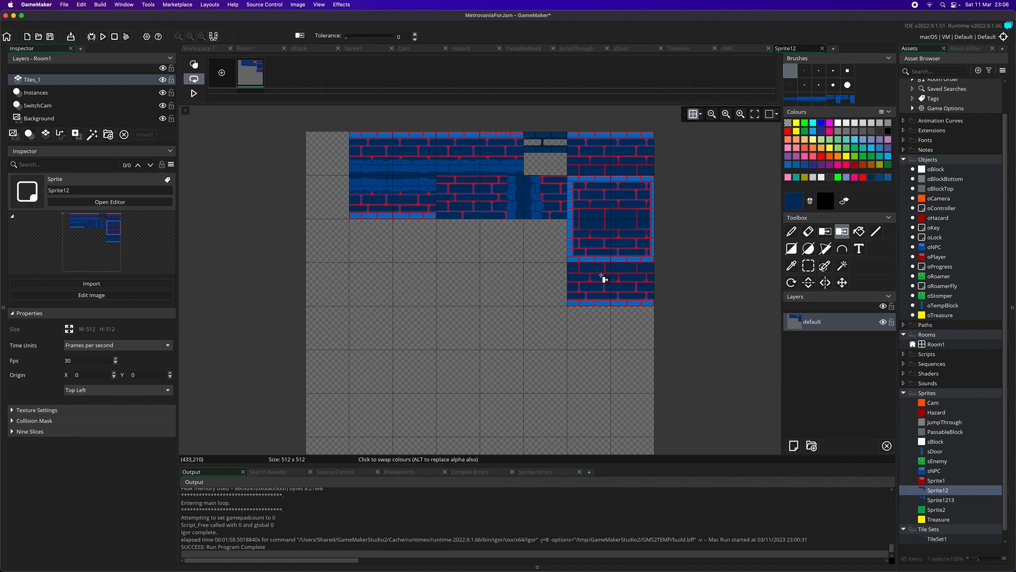
Step: Try dark red and teal as replacements for the navy brick colour across the tile sheet
left_click(855, 165)
left_click(635, 198)
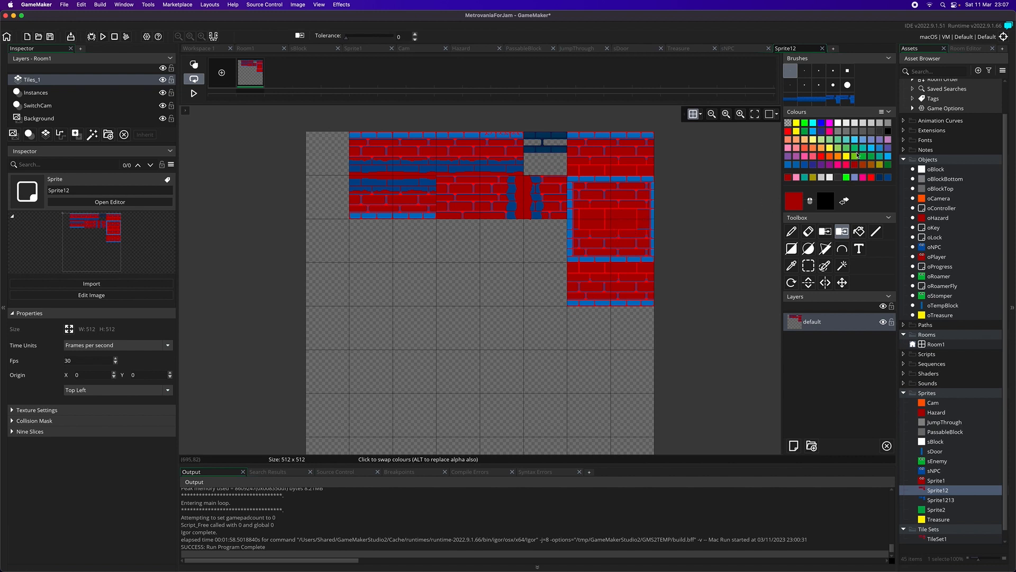
left_click(879, 156)
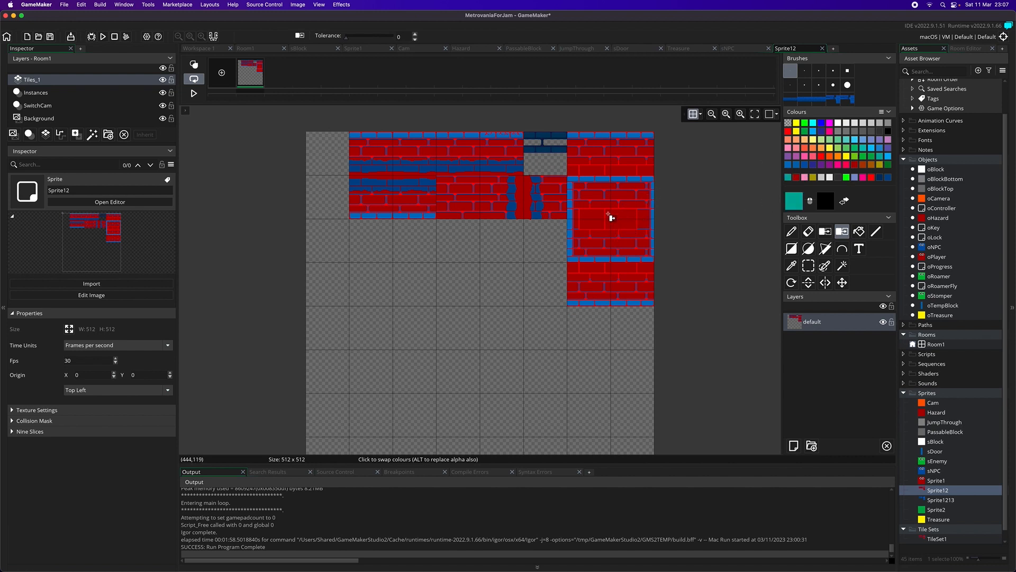
left_click(623, 226)
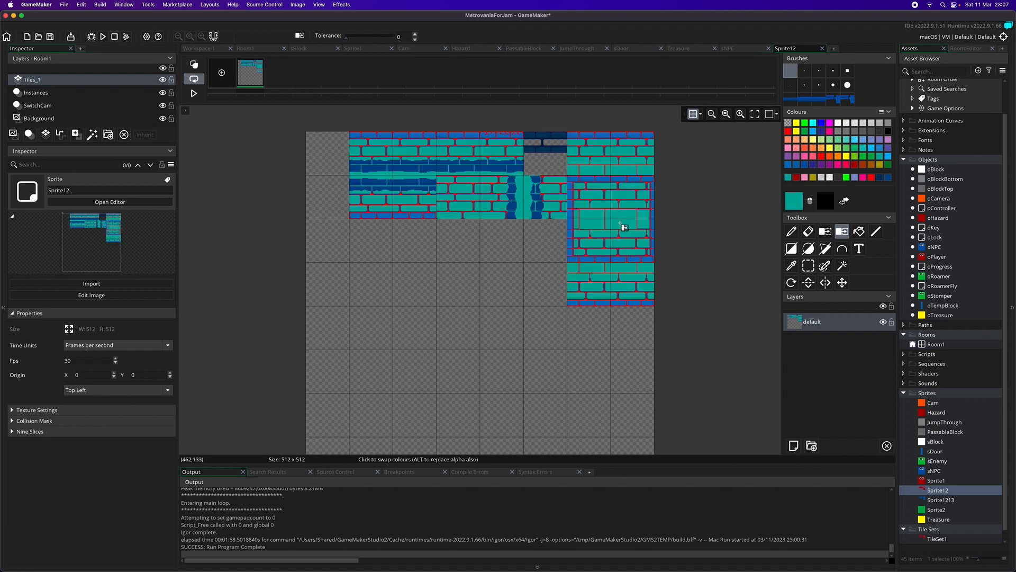
Step: Replace the teal brick colour with purple, and finally with salmon orange
left_click(788, 166)
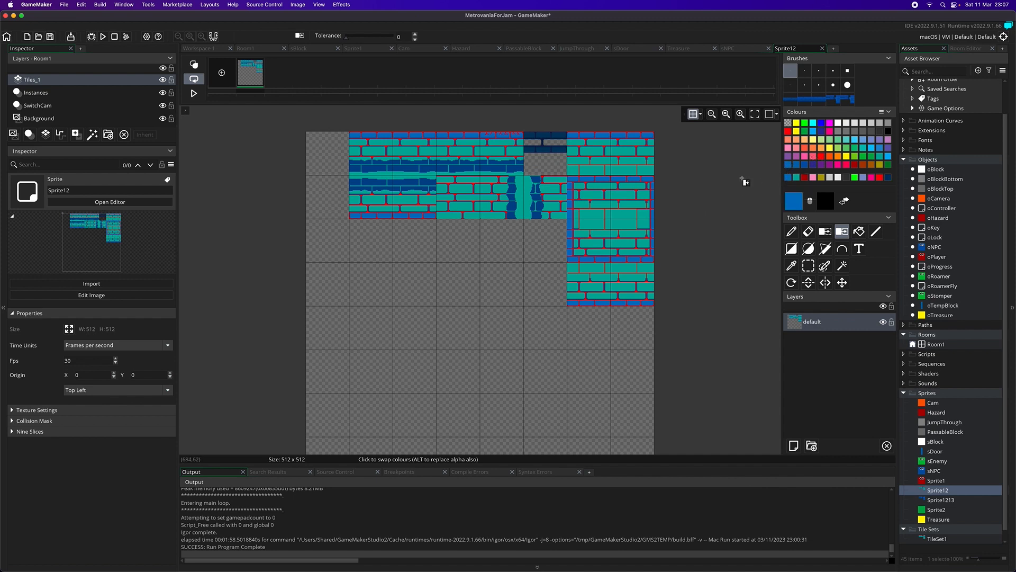
left_click(788, 157)
left_click(618, 225)
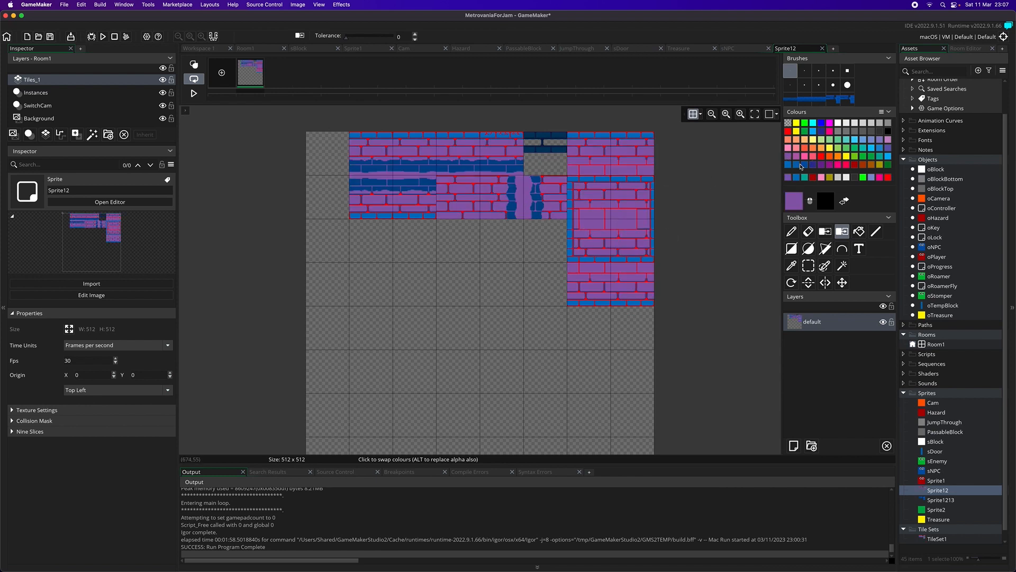
left_click(788, 141)
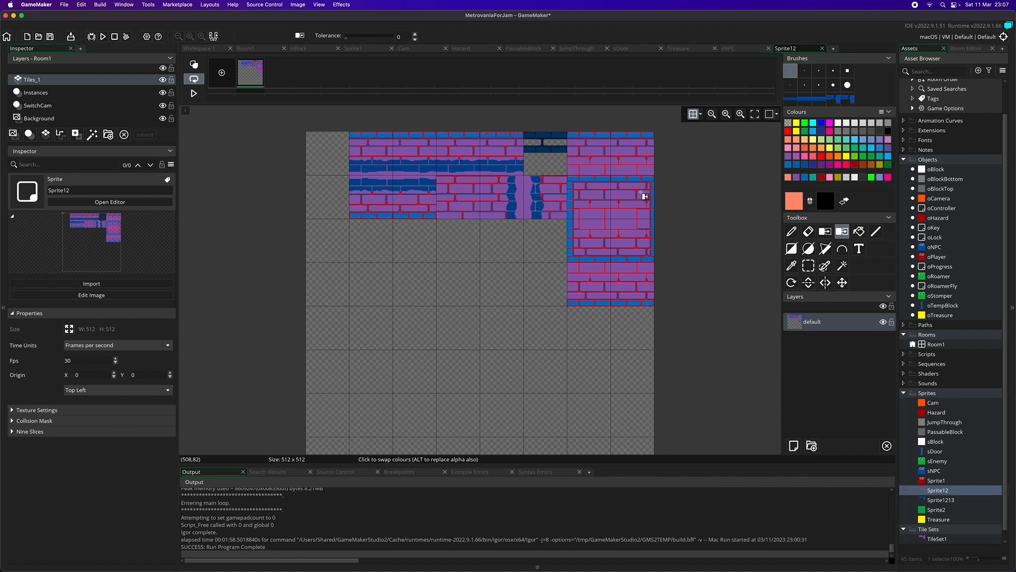
left_click(629, 223)
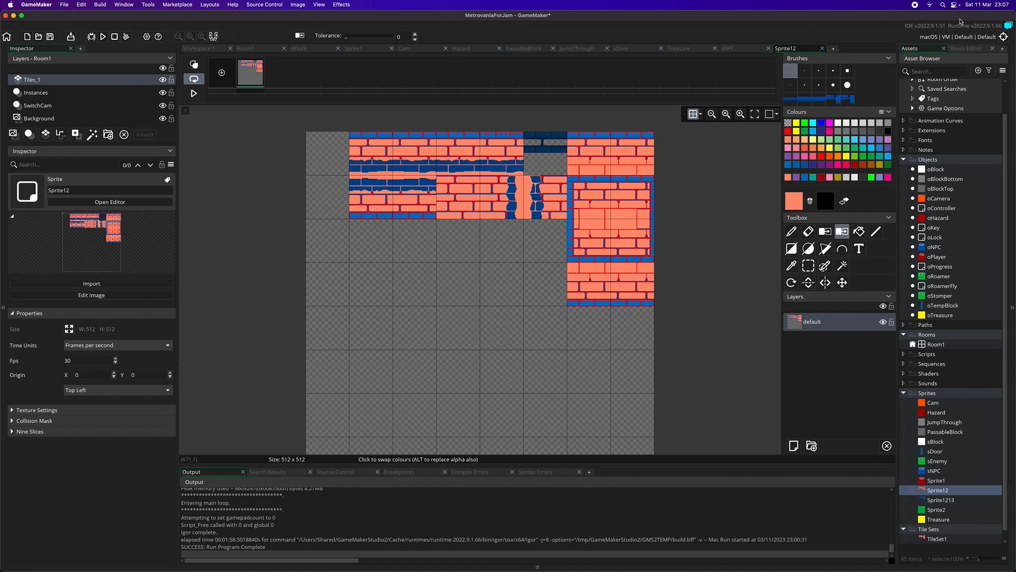
left_click(997, 6)
left_click(992, 5)
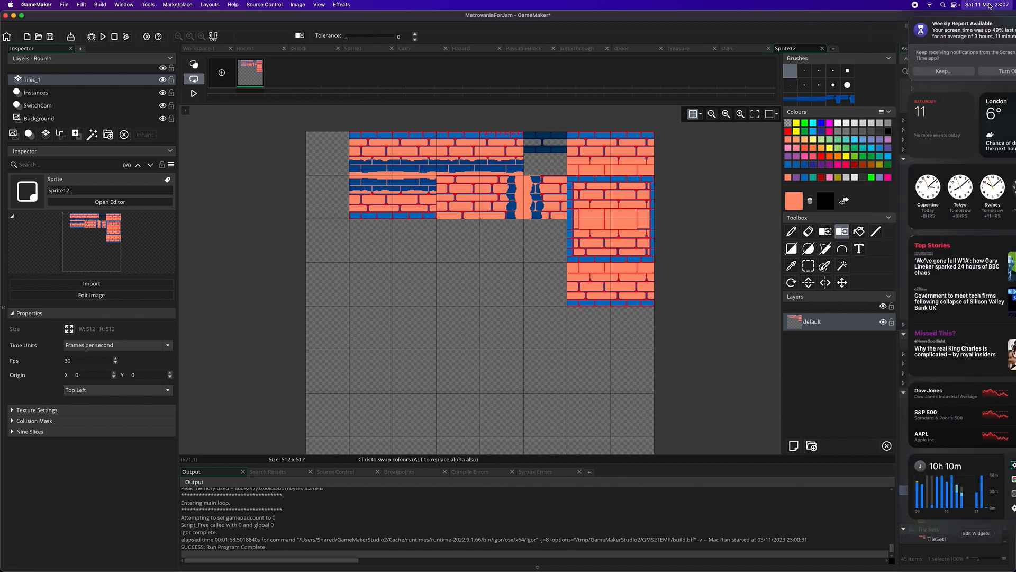